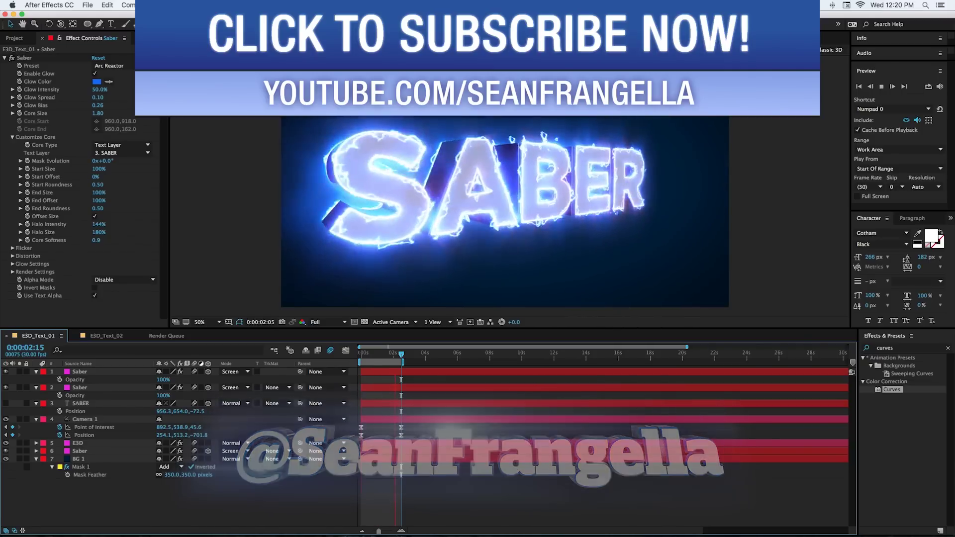
Step: Stop the preview, glance at the Saber blog page, then replay and scrub to 0:00:00:29
key(space)
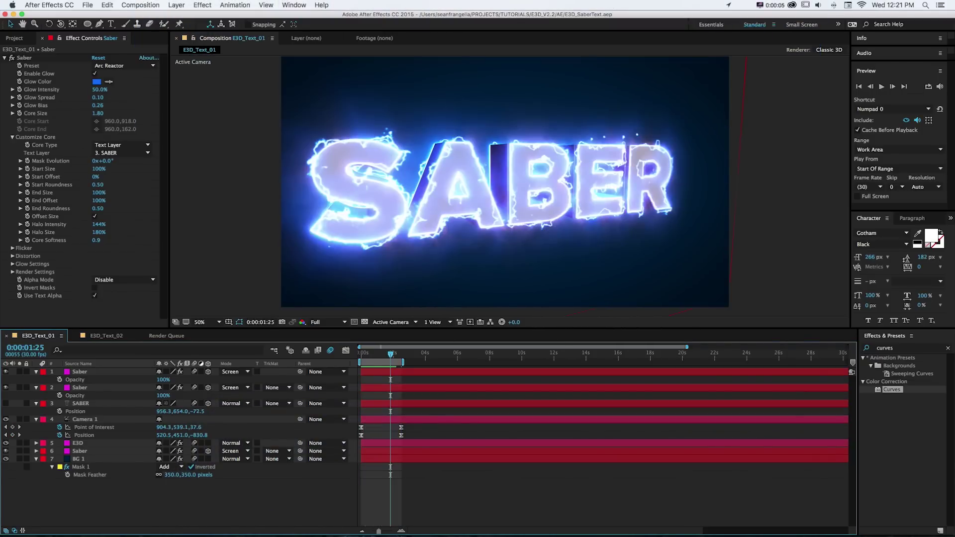
key(super+Tab)
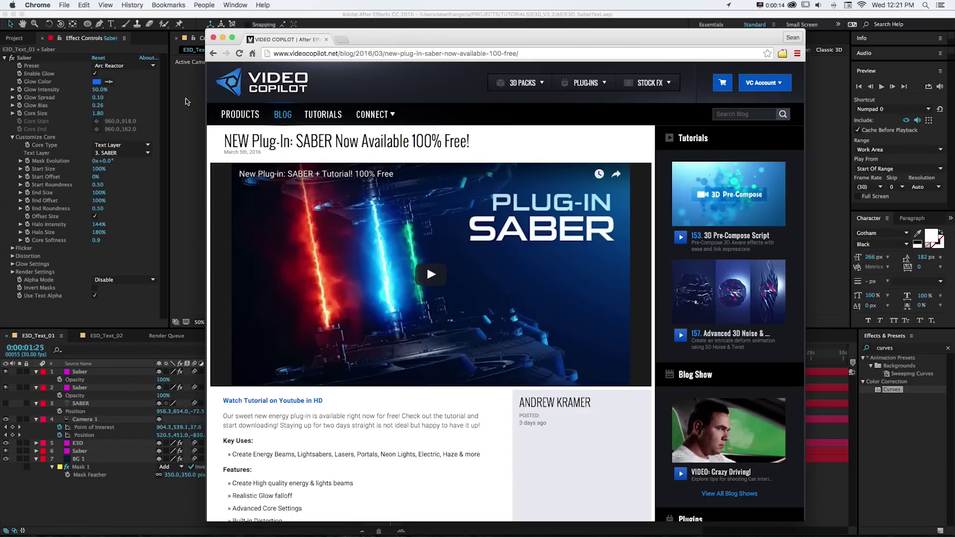
click(174, 109)
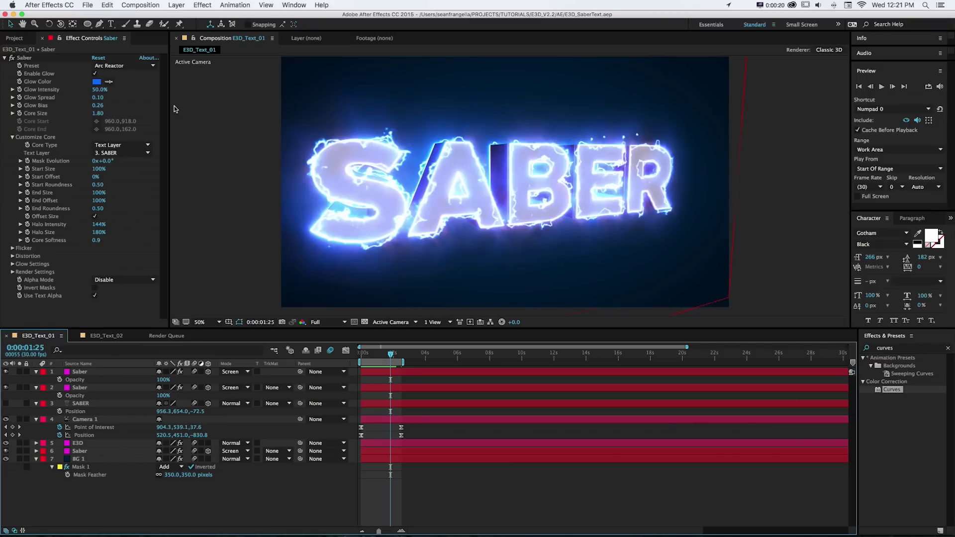
key(space)
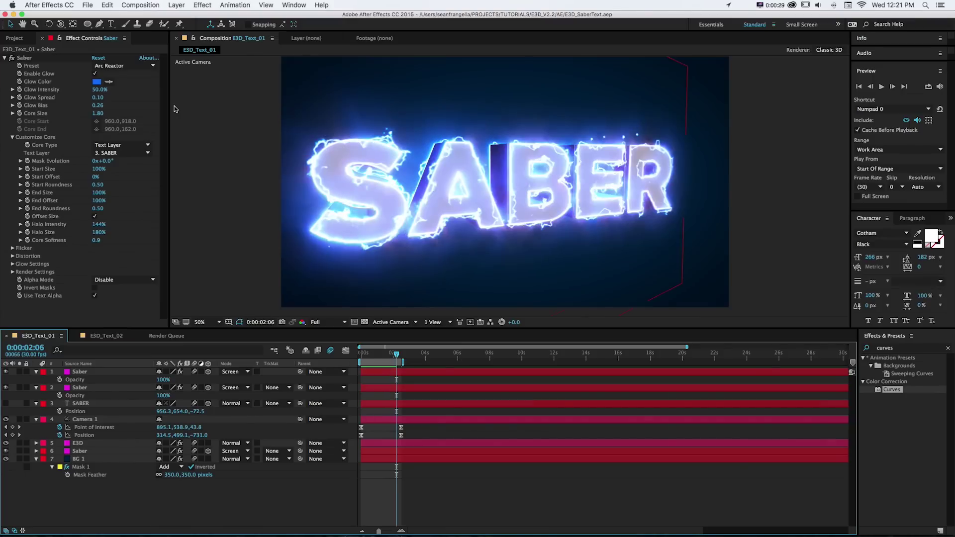
click(367, 354)
drag(367, 354, 387, 352)
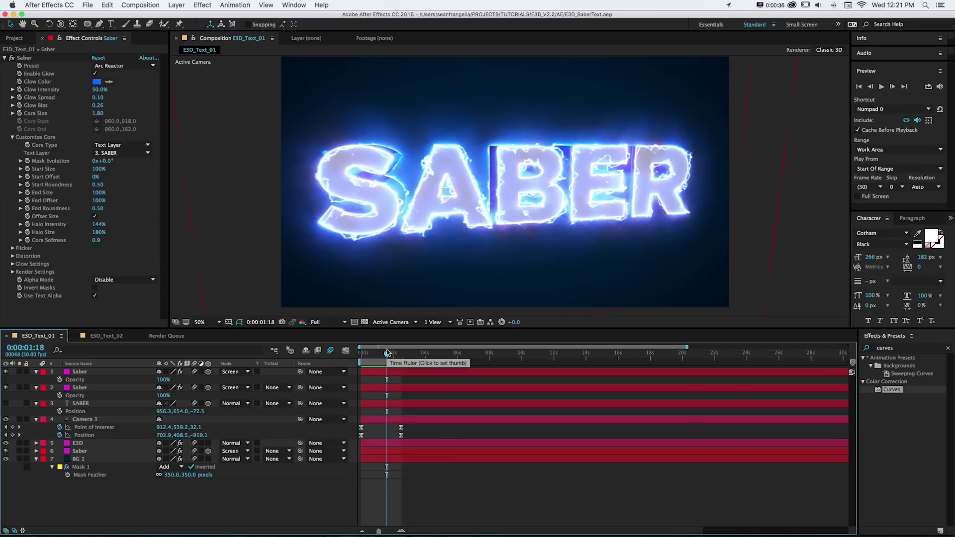
drag(387, 350, 377, 352)
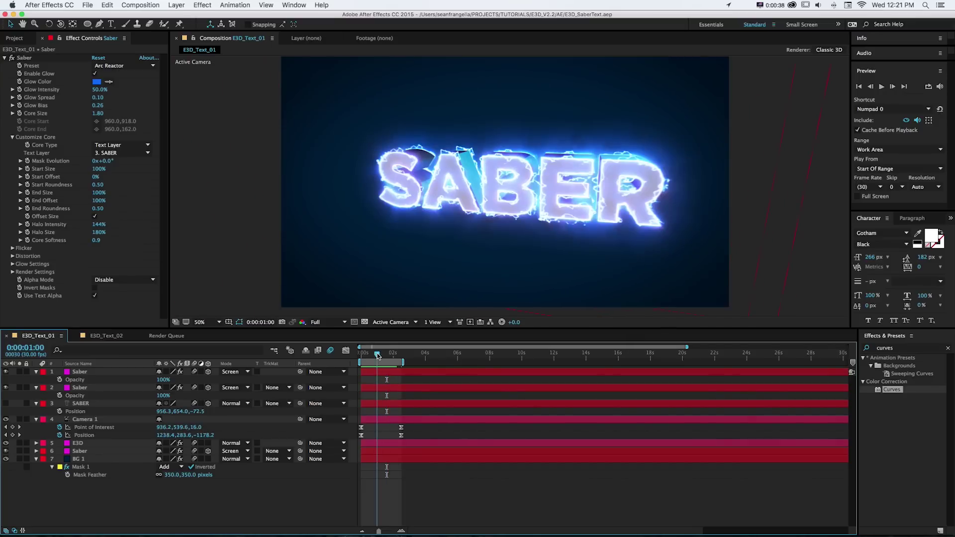
Step: Change the SABER text layer so it reads COOL
click(68, 404)
key(Return)
text(COO)
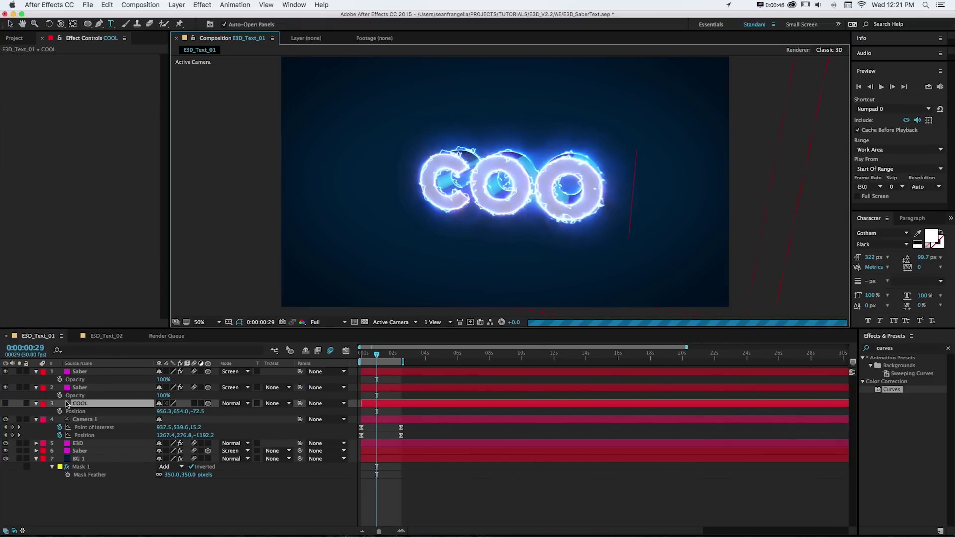
text(L)
click(457, 479)
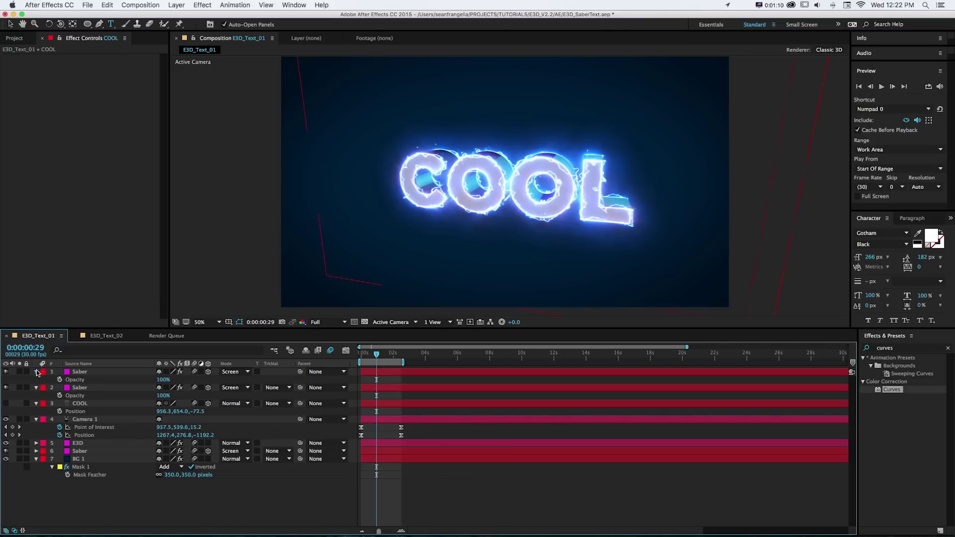
Step: Collapse the Saber layers and toggle the Saber glow and Camera 1 visibility switches
click(37, 372)
click(35, 380)
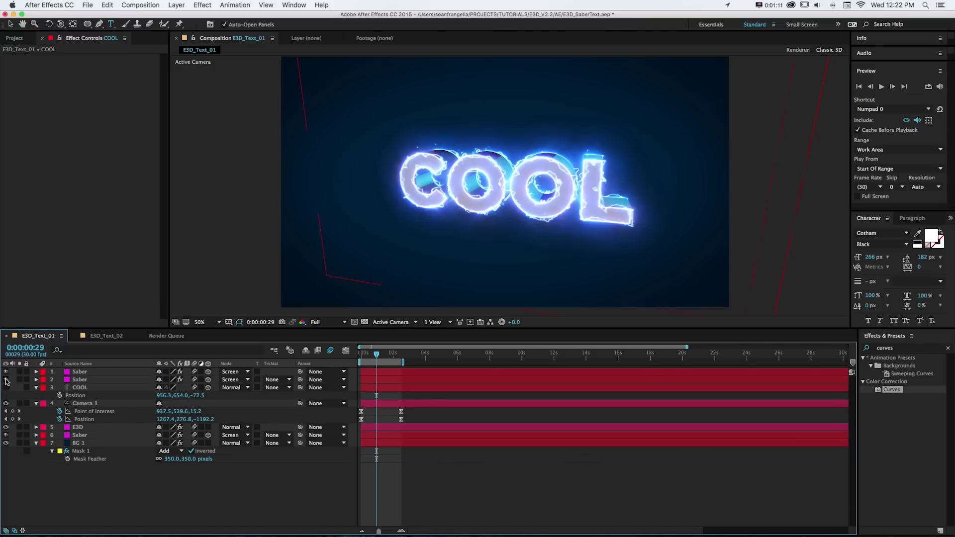
drag(6, 373, 6, 405)
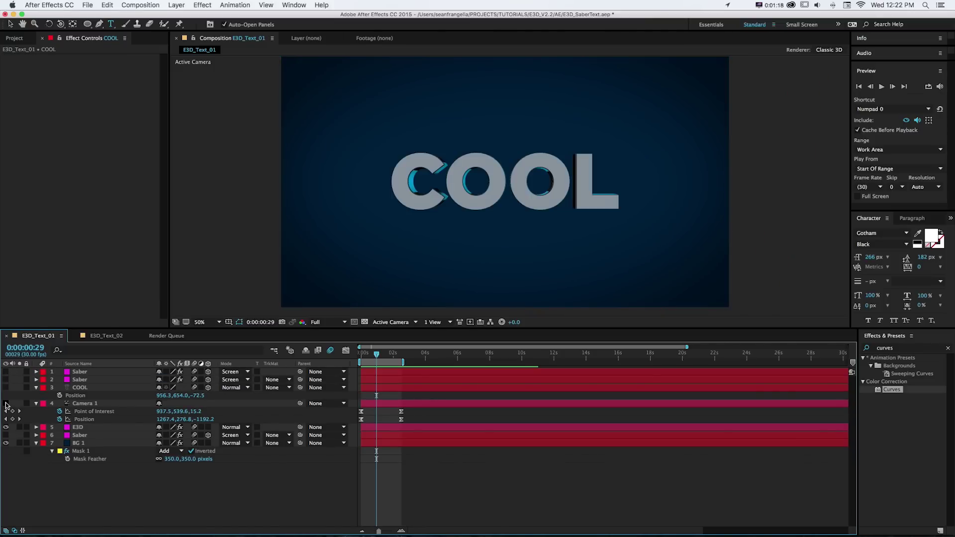
click(5, 404)
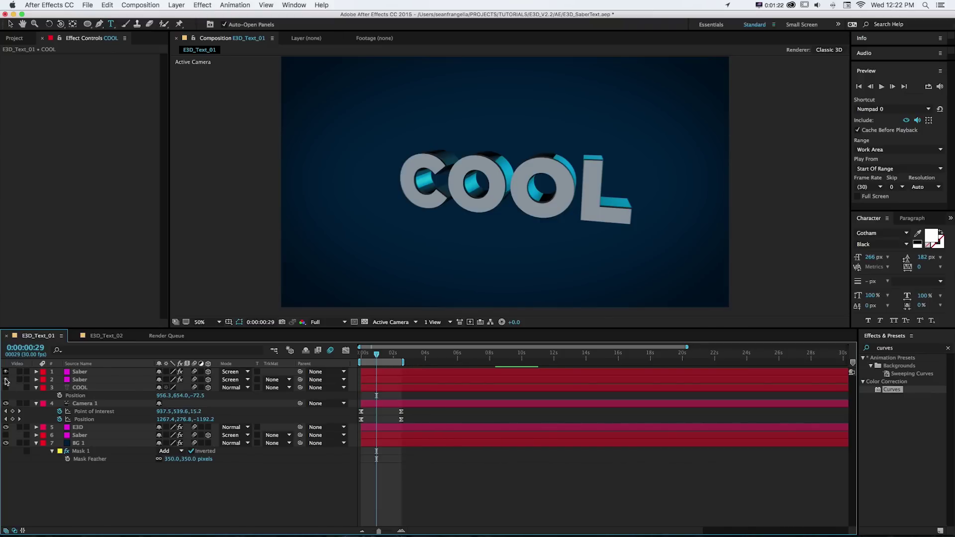
drag(5, 371, 7, 382)
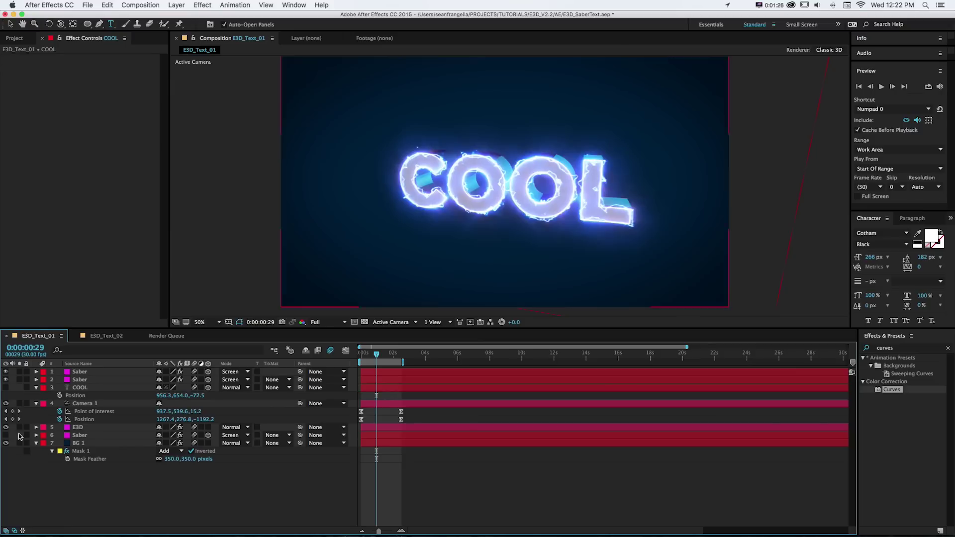
click(6, 435)
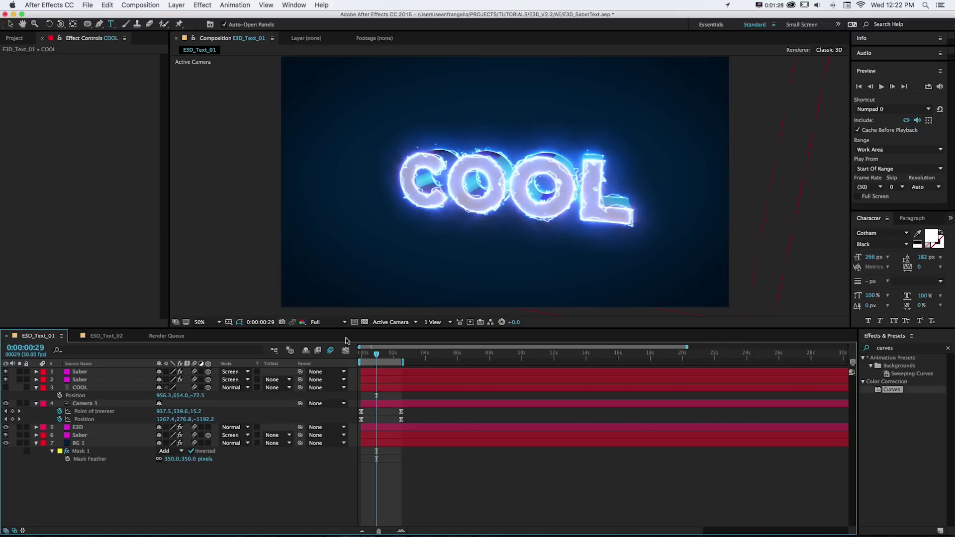
Step: Orbit Camera 1 to a new angle on COOL, then start a new composition
key(c)
drag(512, 133, 503, 213)
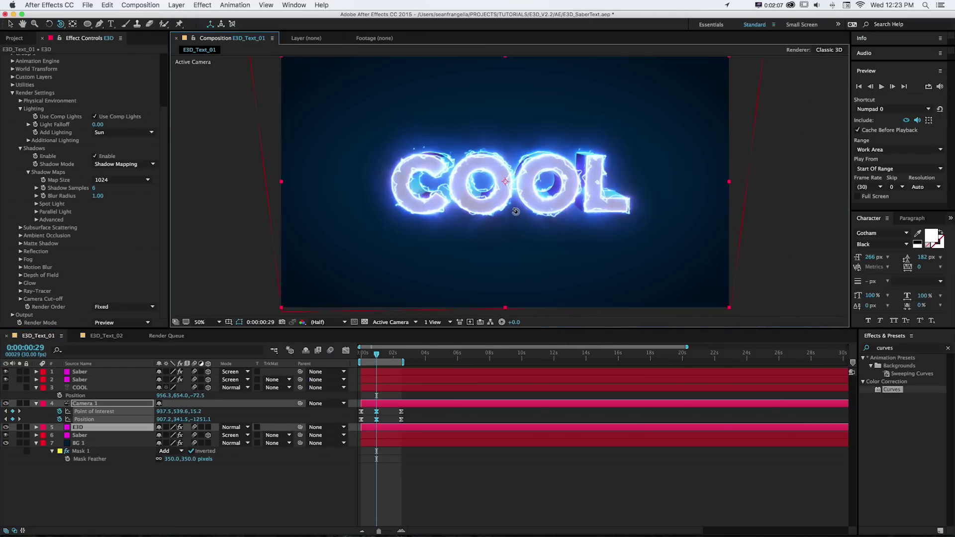
drag(529, 209, 530, 218)
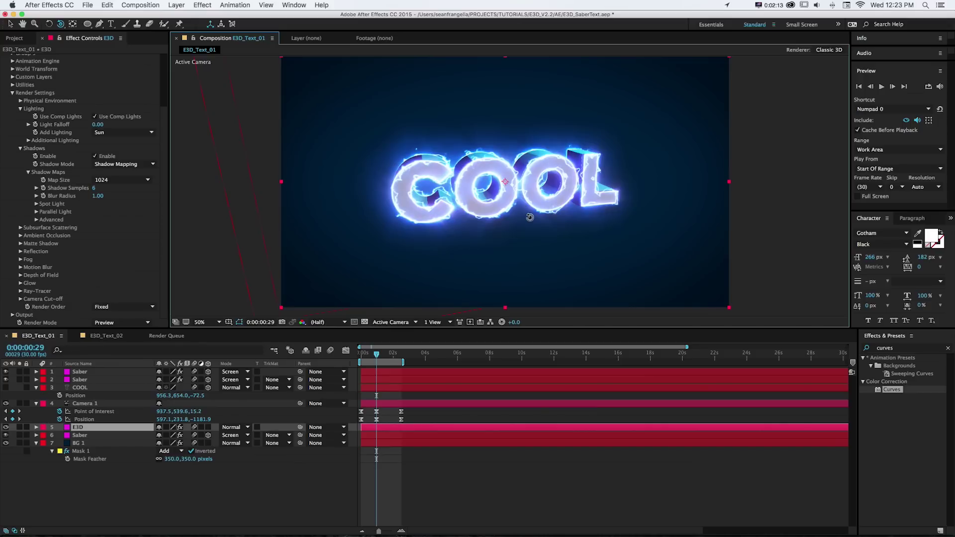
key(v)
key(super+n)
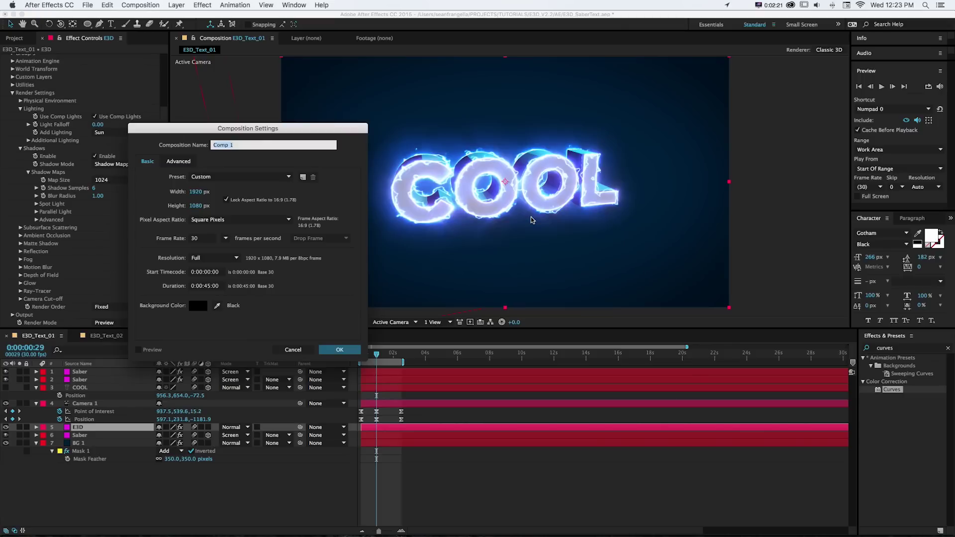
Step: Create the E3D_Text composition and add a MOTION text layer near the middle
text(E3D_Text)
key(Return)
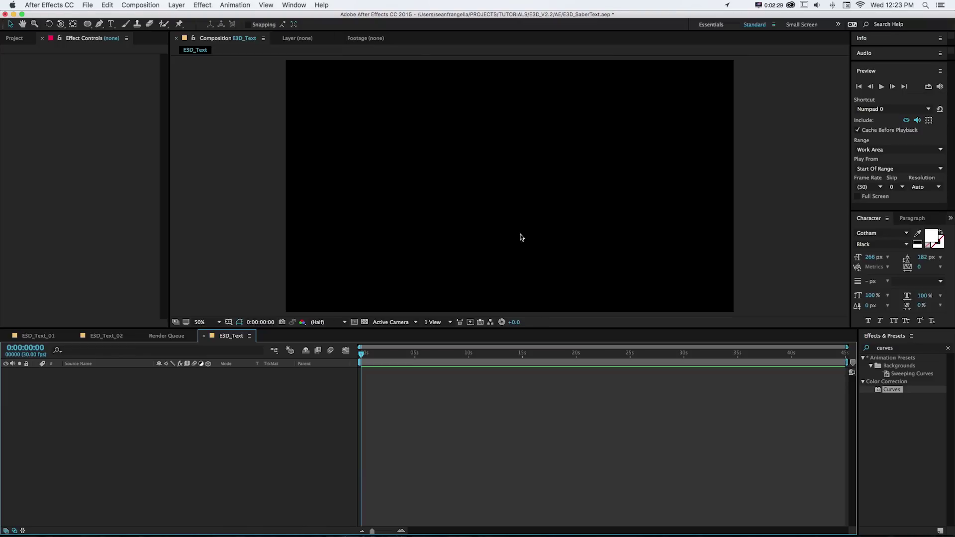
key(super+t)
click(395, 180)
text(MOTION)
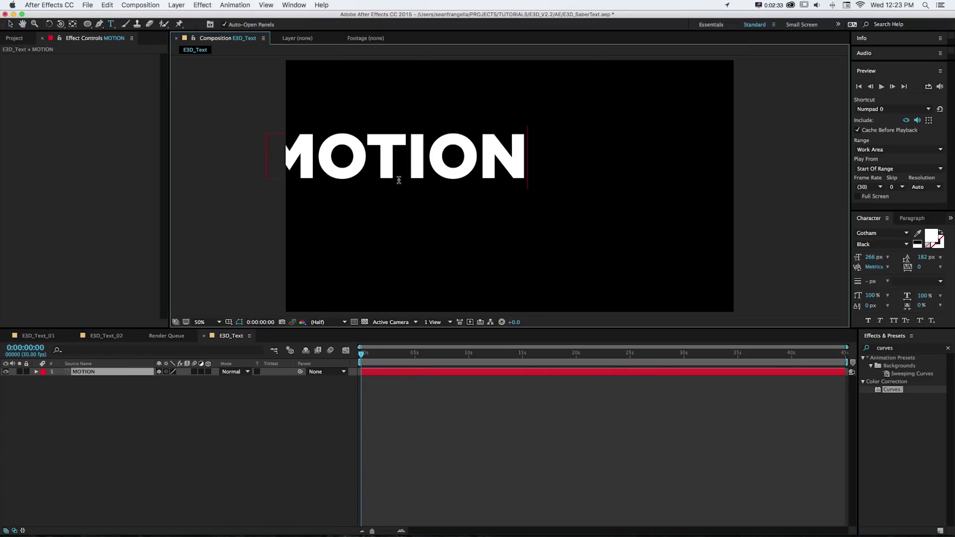
click(12, 24)
drag(316, 150, 442, 184)
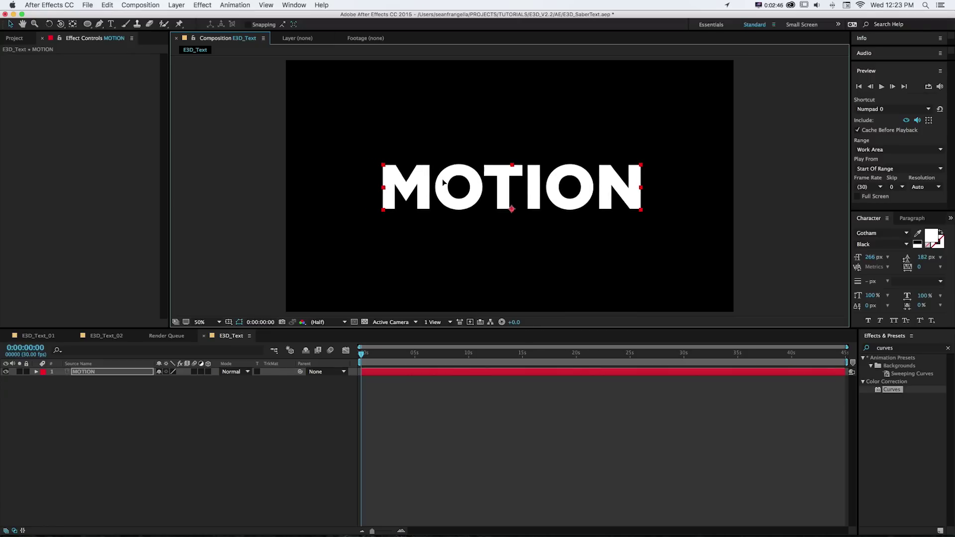
Step: Centre MOTION horizontally and vertically with the Align panel, close it, and hide the layer
click(294, 5)
click(296, 54)
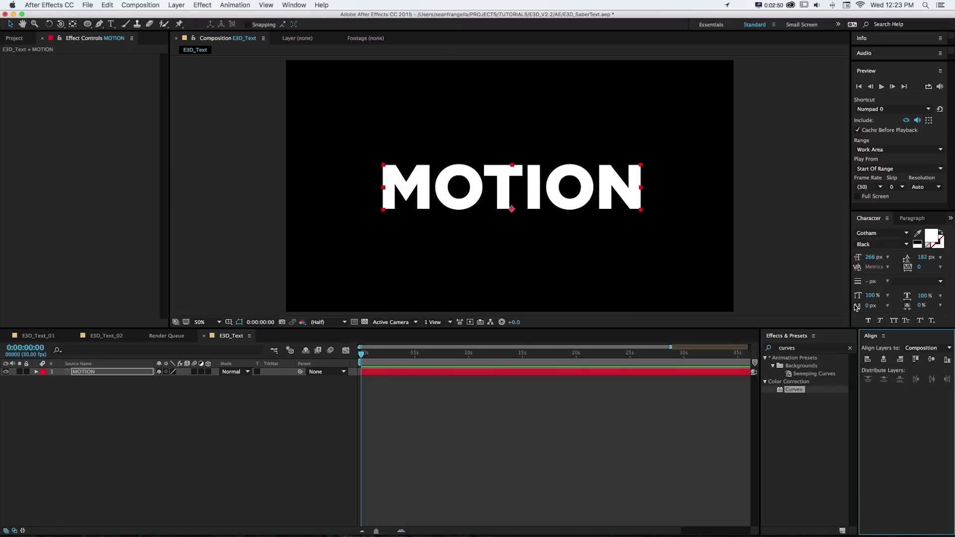
click(883, 359)
click(934, 361)
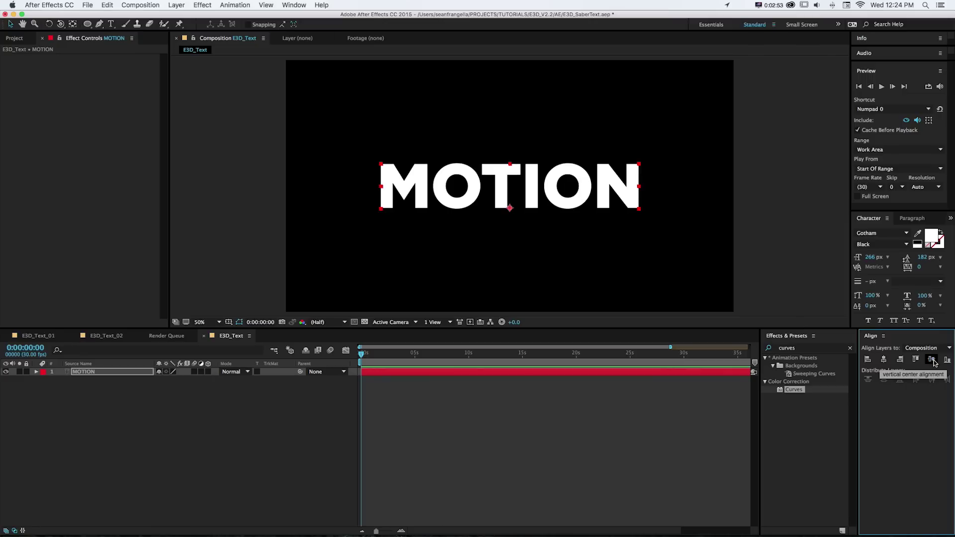
click(883, 336)
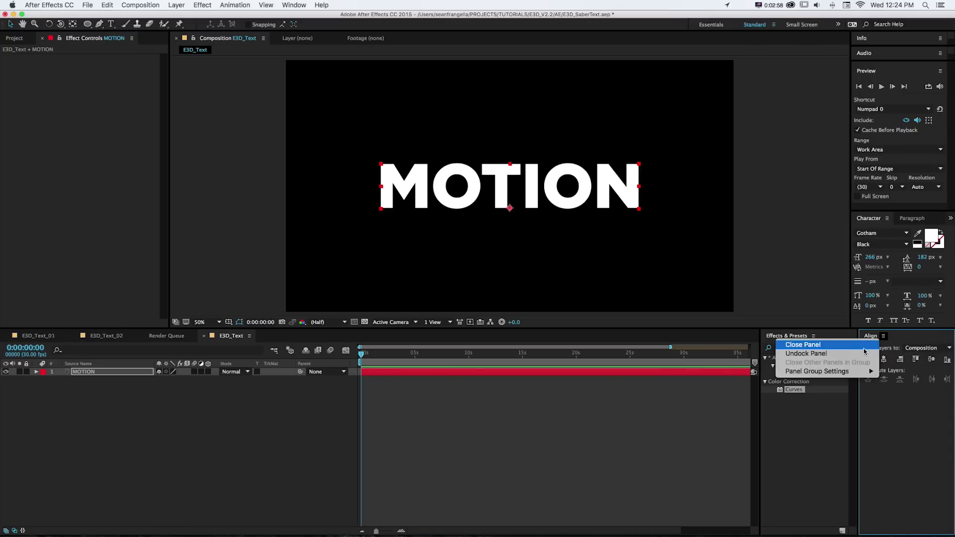
click(865, 350)
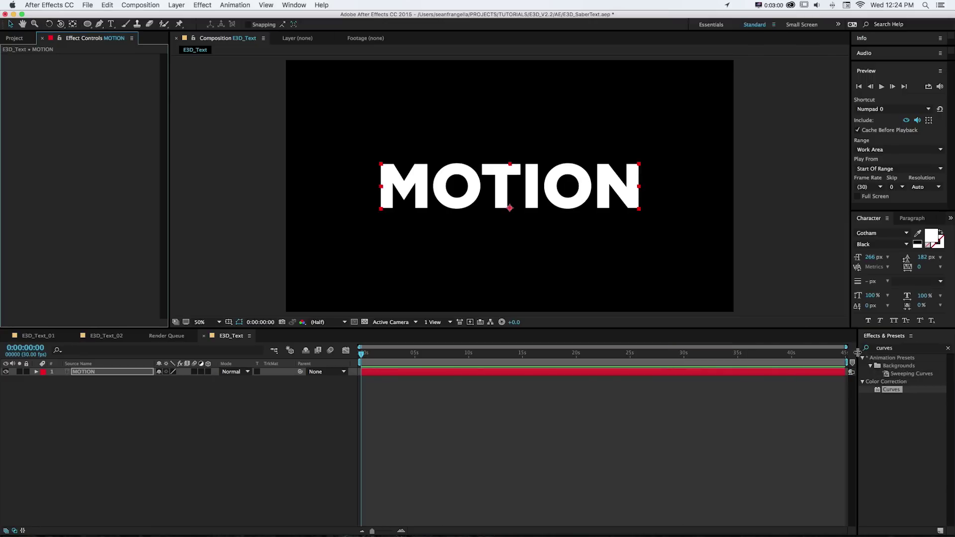
click(6, 372)
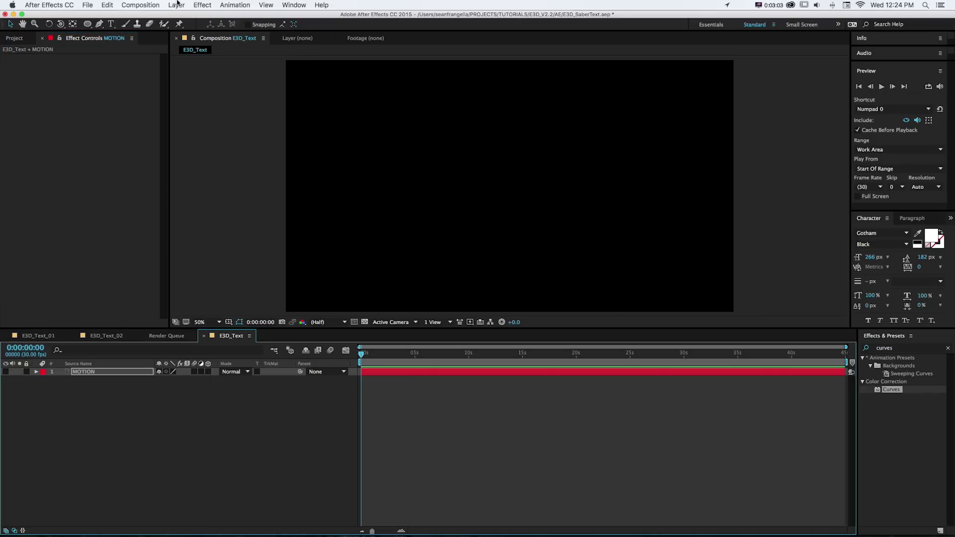
Step: Create a new solid layer named E3D with a newly picked colour
click(176, 5)
click(345, 43)
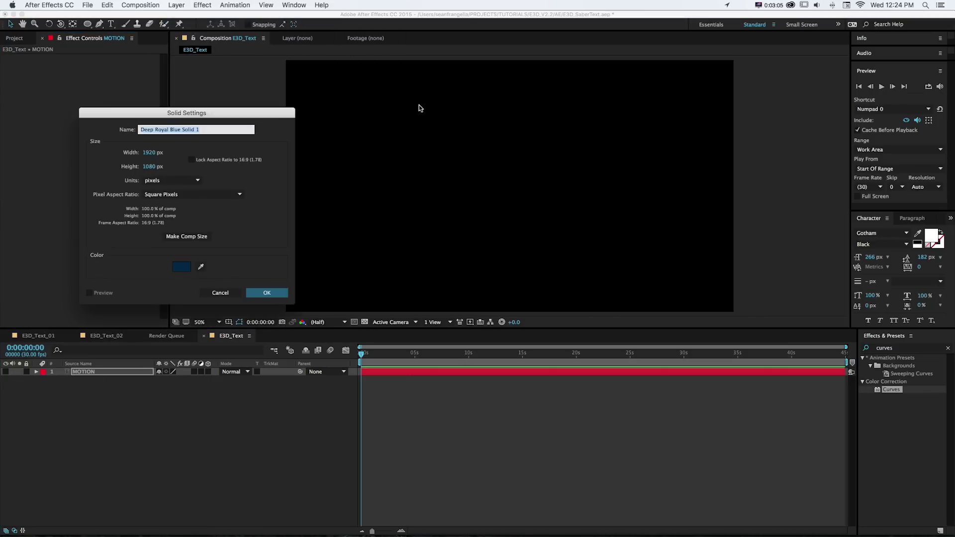
text(E3D)
click(182, 267)
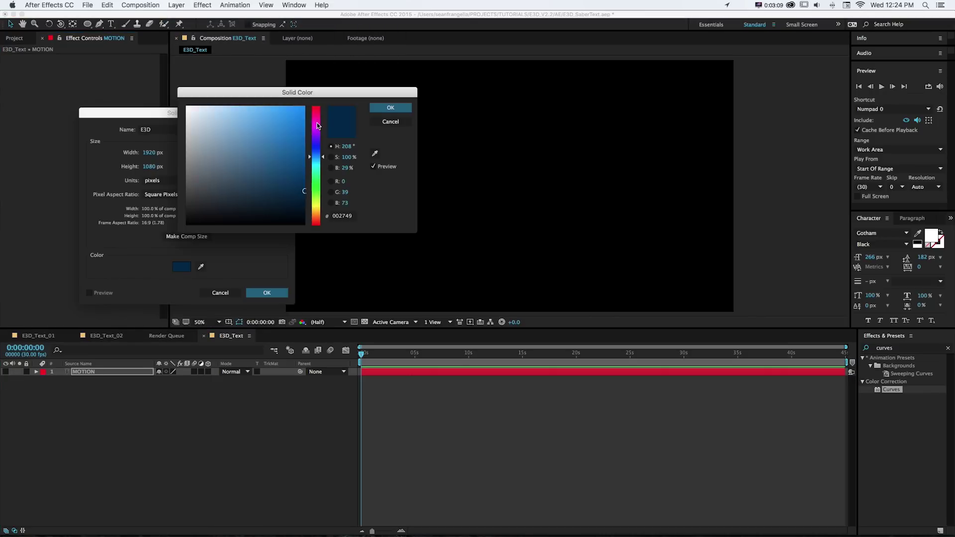
click(320, 112)
click(390, 107)
click(267, 293)
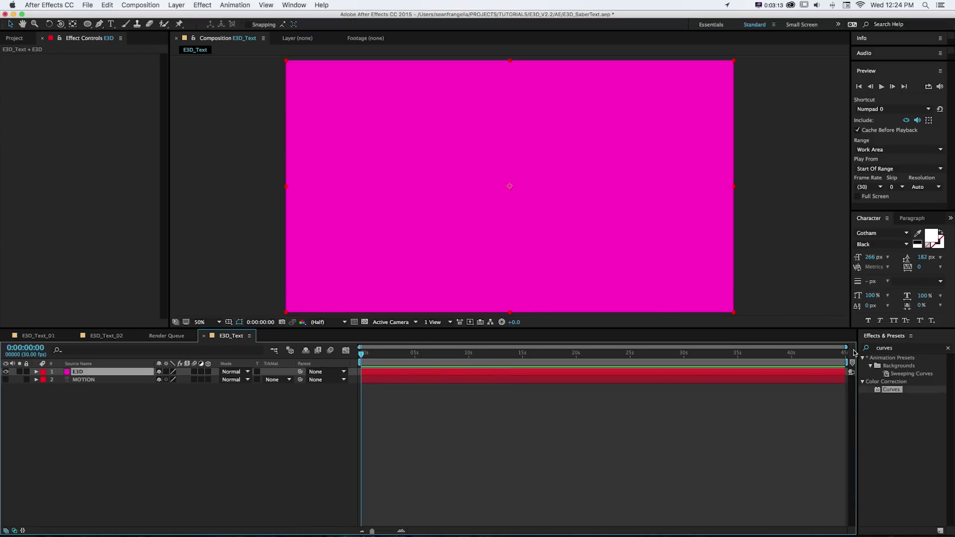
Step: Apply Element to E3D with MOTION as Path Layer 1, hide MOTION, and open Scene Setup
click(886, 348)
text(element)
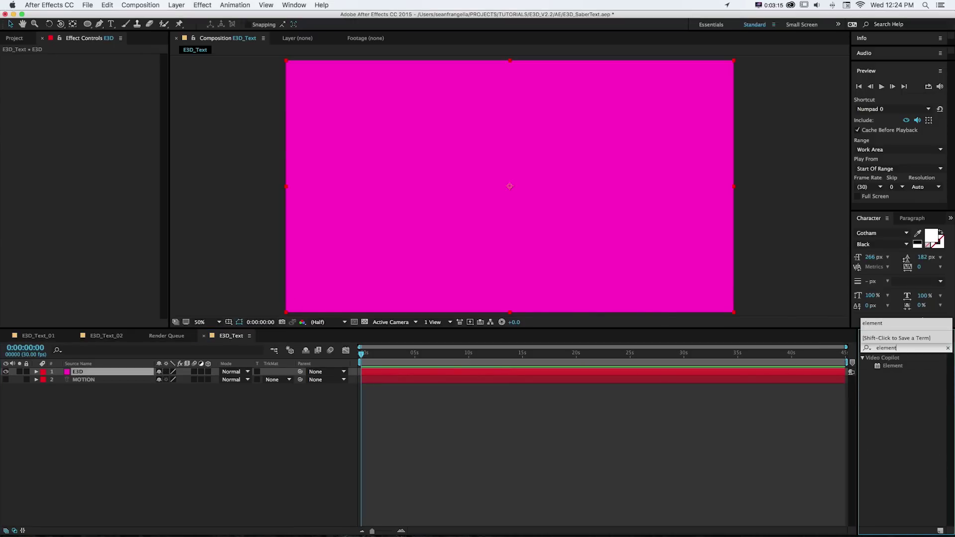
drag(891, 368, 74, 372)
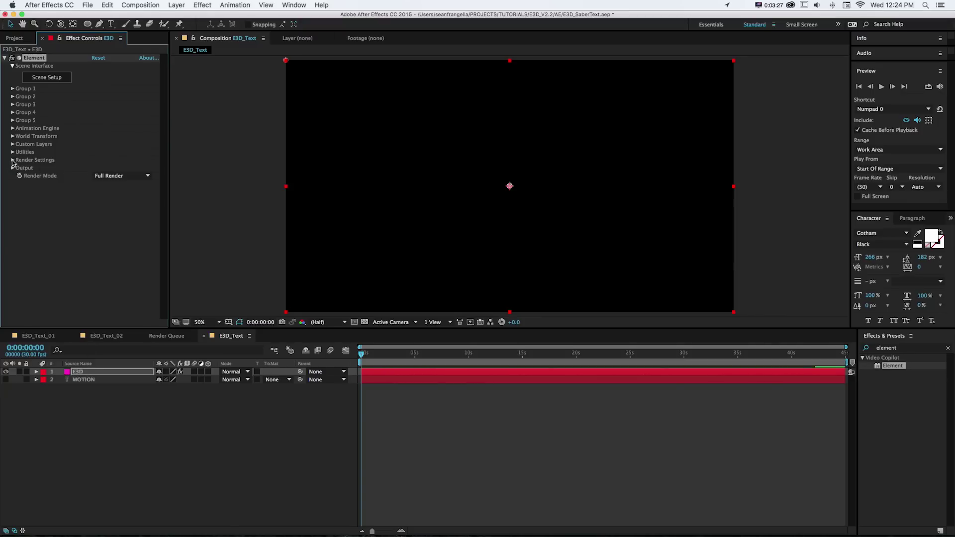
click(12, 144)
click(20, 153)
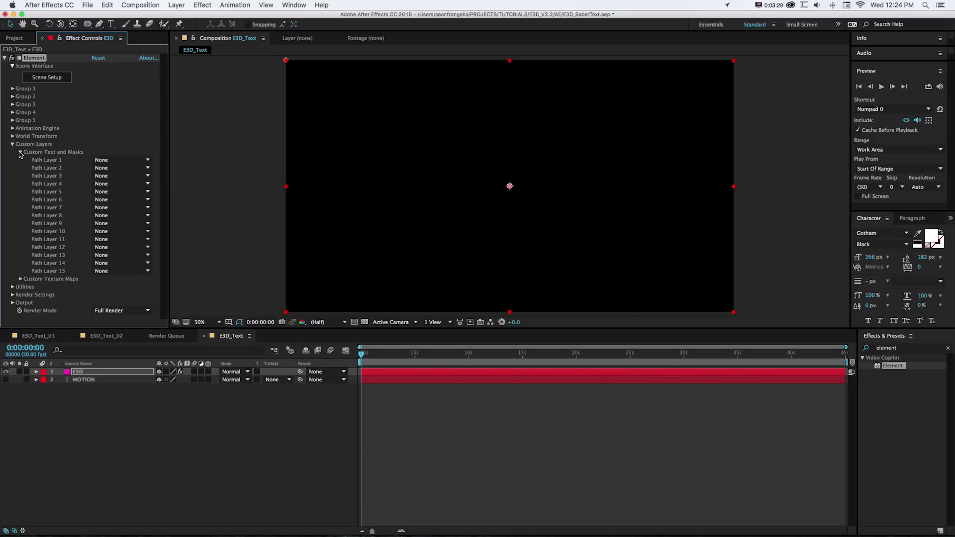
click(114, 161)
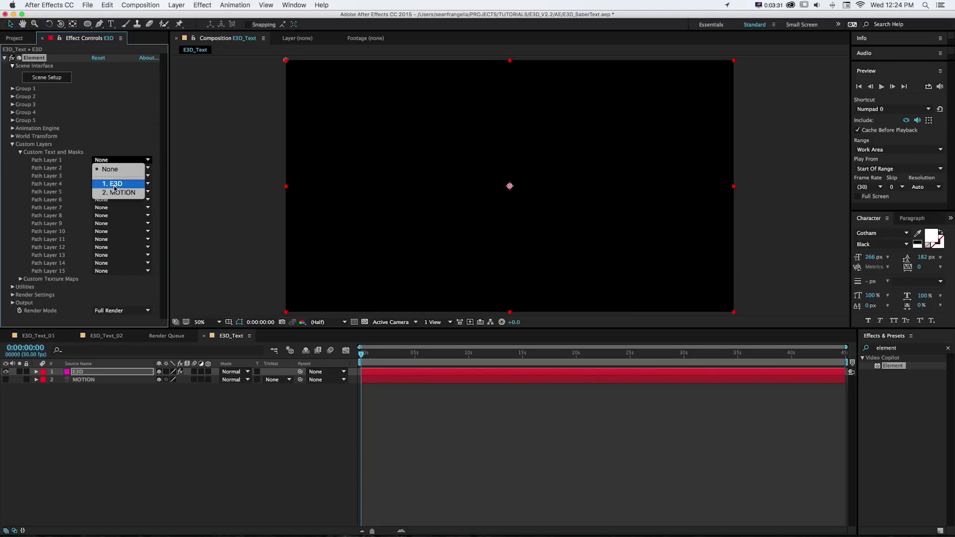
click(114, 193)
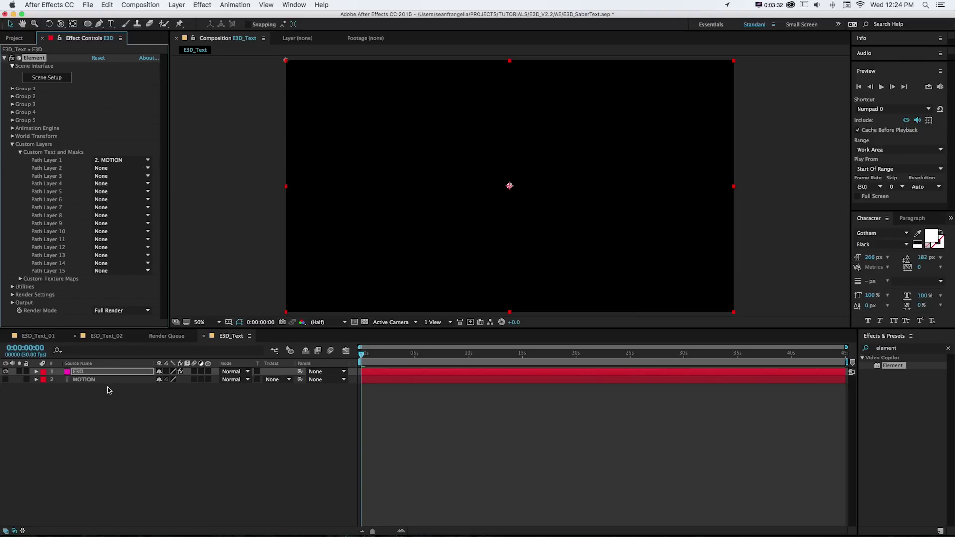
click(6, 380)
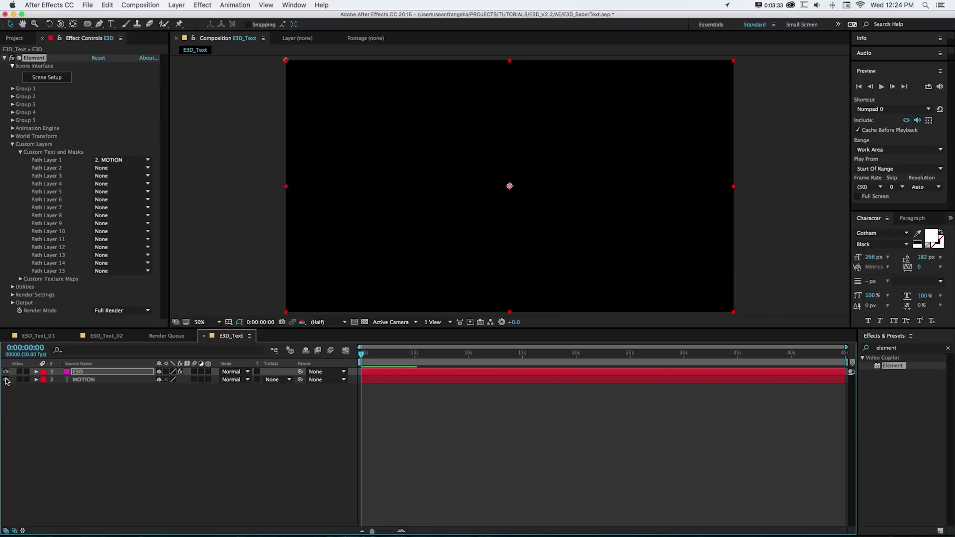
click(45, 79)
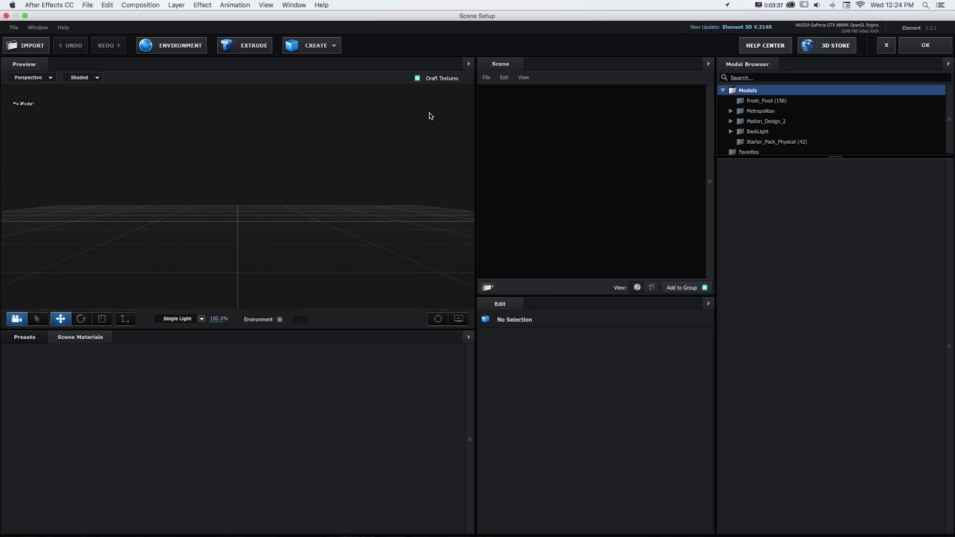
Step: Extrude the MOTION text and apply the Century bevel from the Physical bevel presets
click(250, 53)
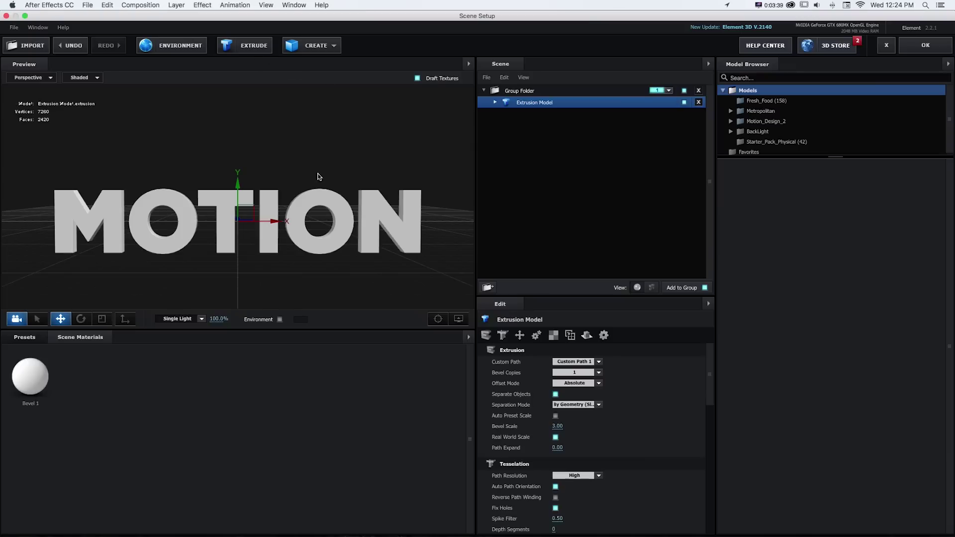
drag(319, 178, 304, 186)
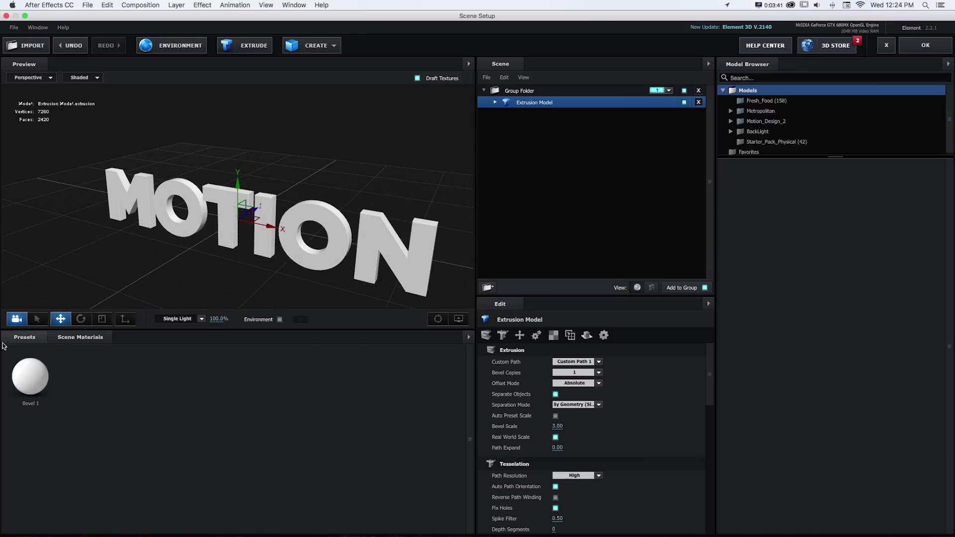
click(31, 338)
double_click(29, 351)
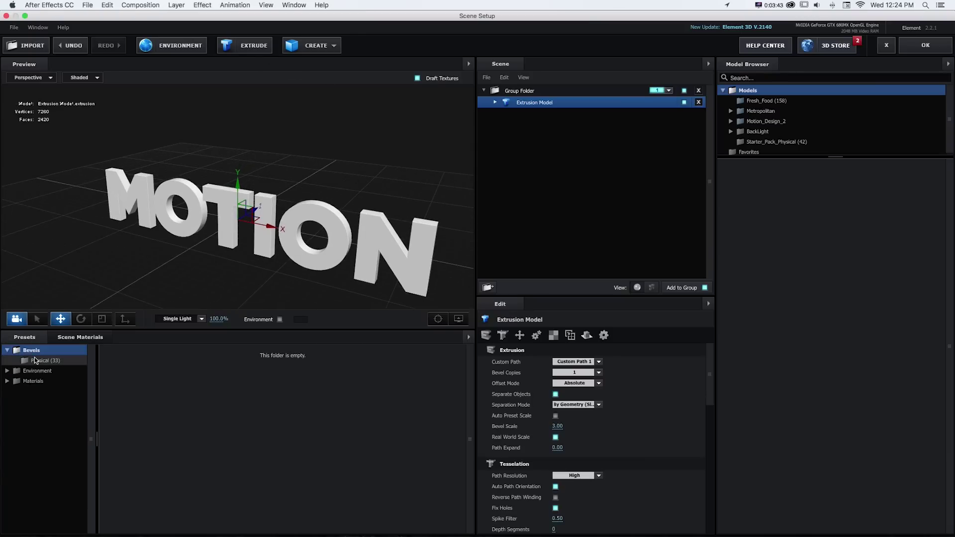
click(40, 362)
click(178, 392)
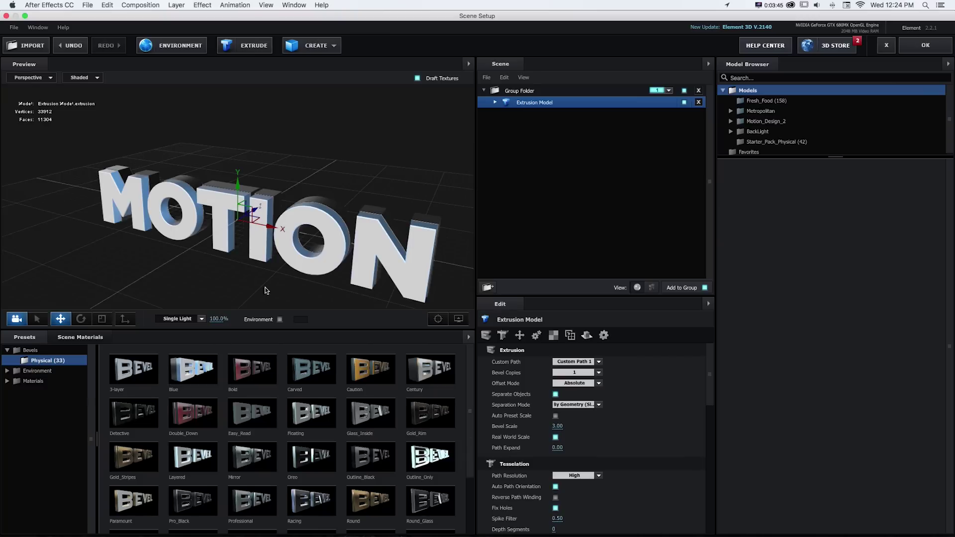
click(424, 374)
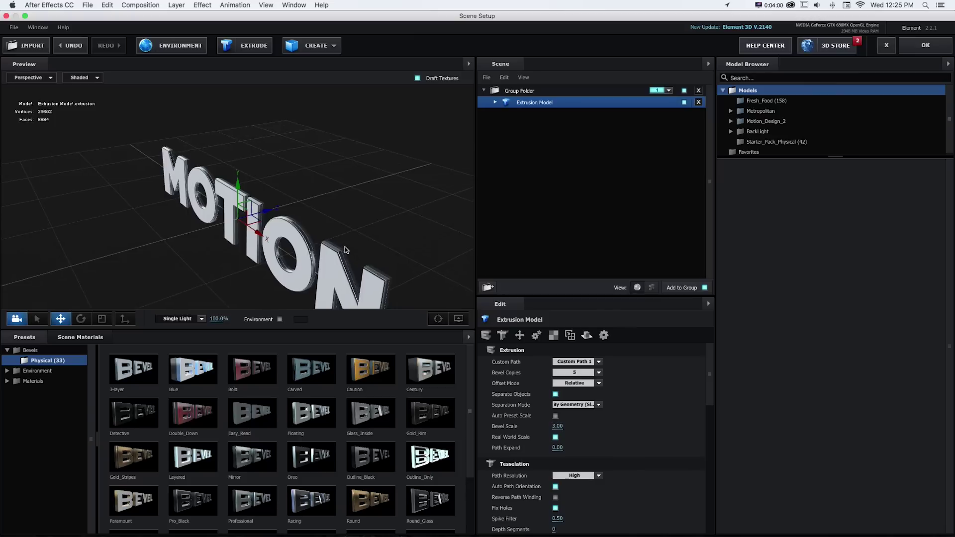
drag(345, 247, 354, 247)
Step: Set the Paint material's Extrude to 2.89 and Z Offset to -2.82
click(495, 102)
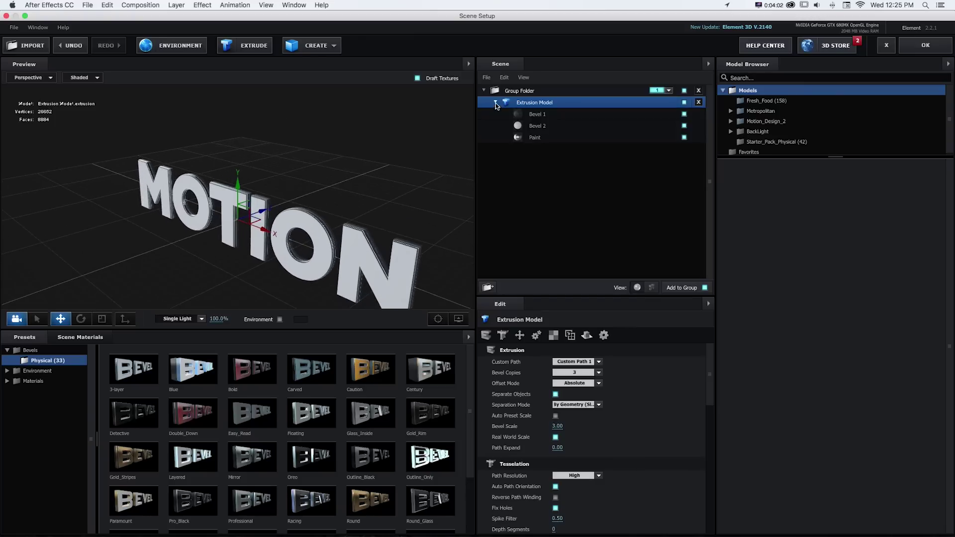
click(533, 138)
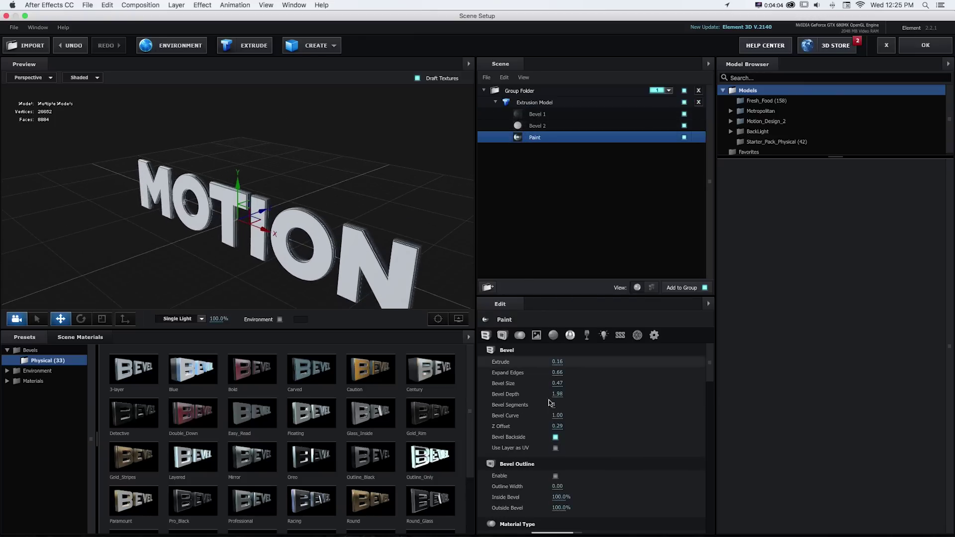
drag(574, 362, 649, 367)
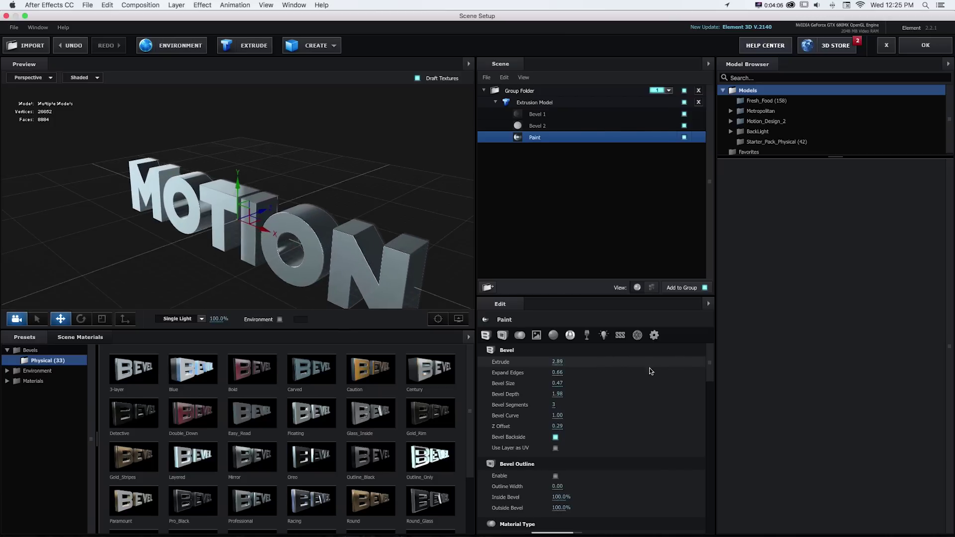
drag(558, 427, 414, 431)
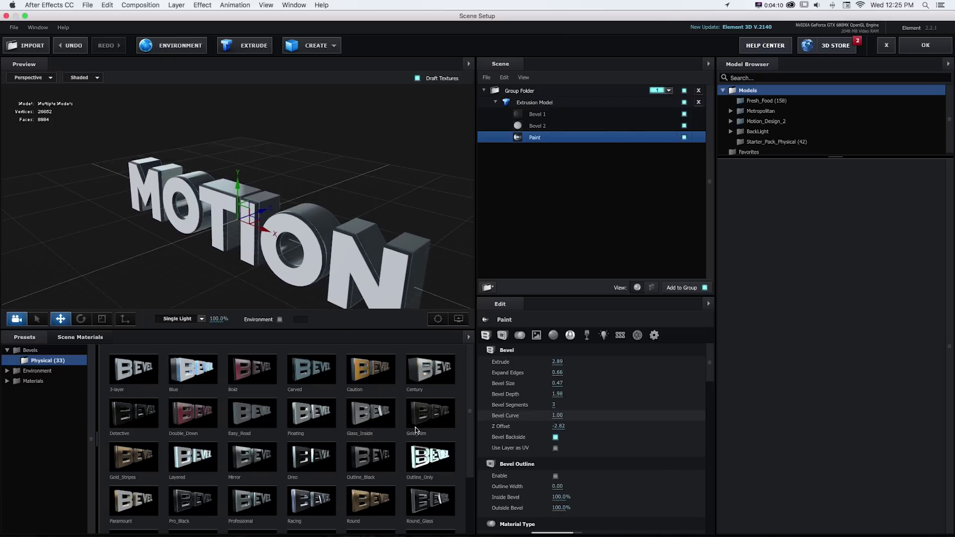
Step: Close Scene Setup, move E3D below MOTION, and show the flat MOTION text over the 3D model
click(924, 39)
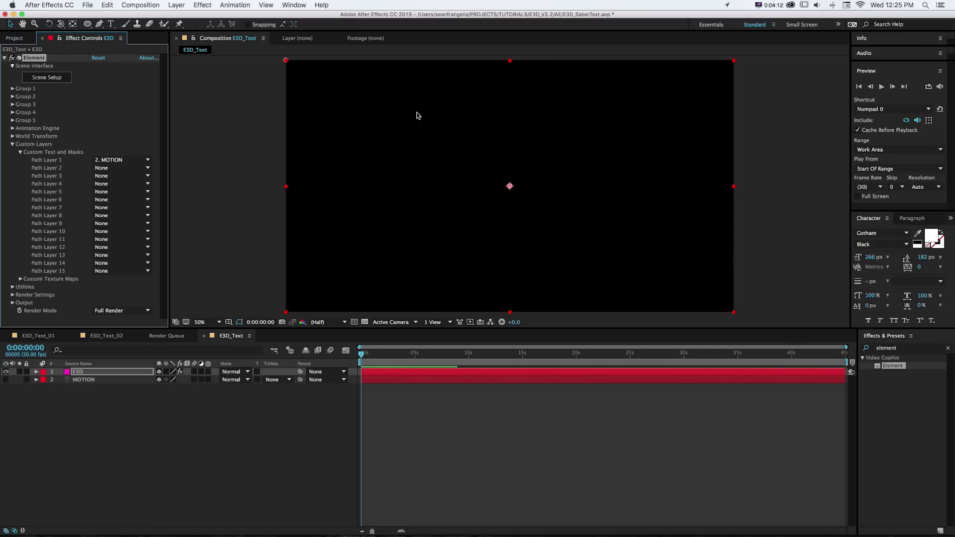
drag(77, 374, 77, 386)
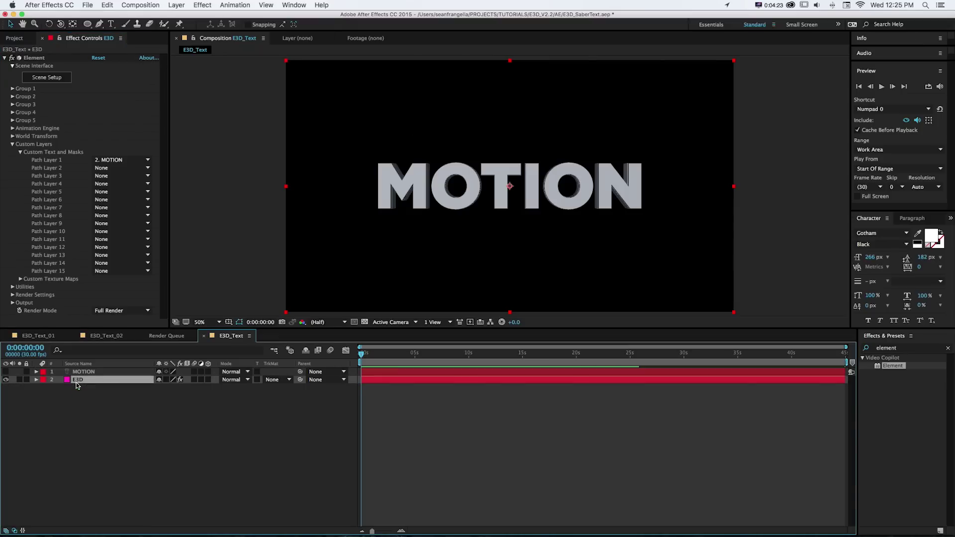
click(6, 372)
click(6, 372)
click(6, 372)
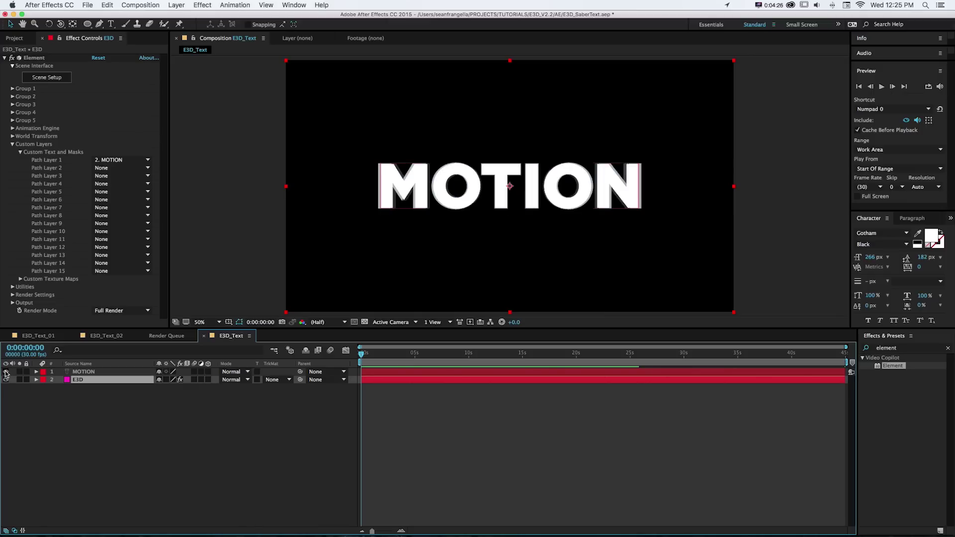
scroll(537, 192, up, 2)
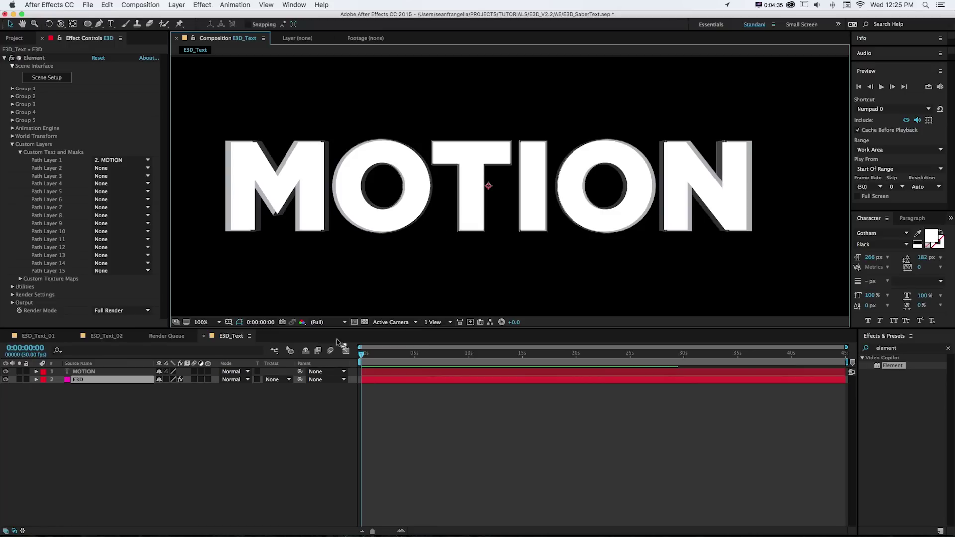
click(82, 373)
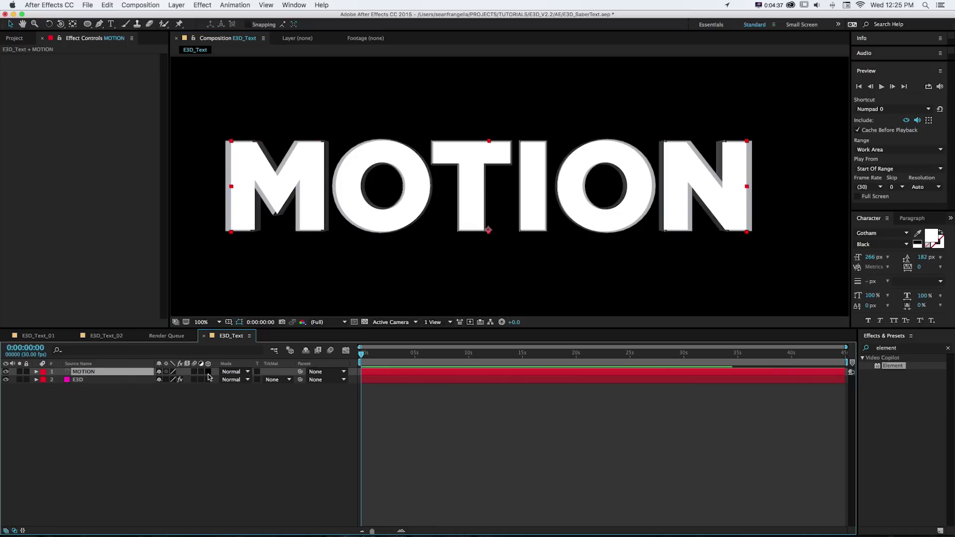
Step: Make MOTION a 3D layer and use a two-view layout with the left view from Top
click(208, 373)
click(432, 323)
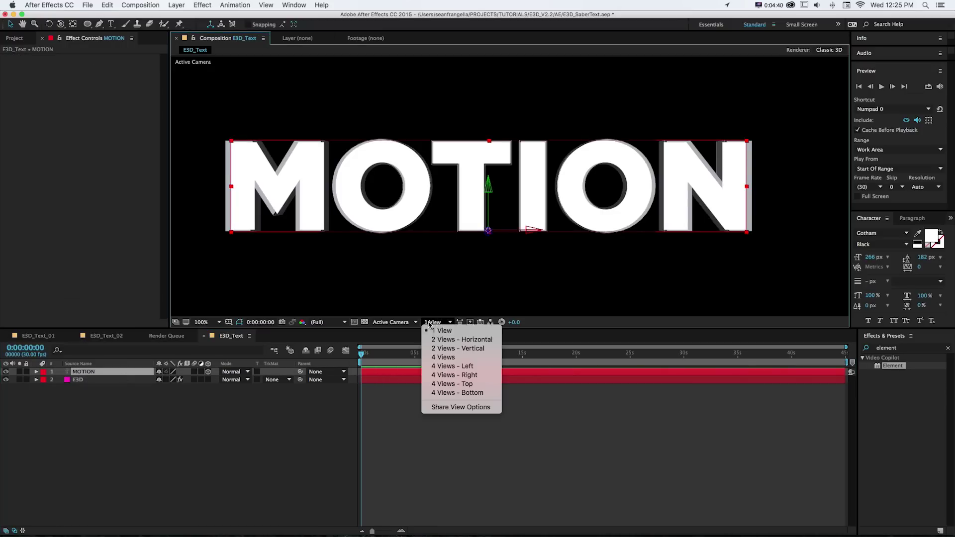
click(429, 342)
click(373, 310)
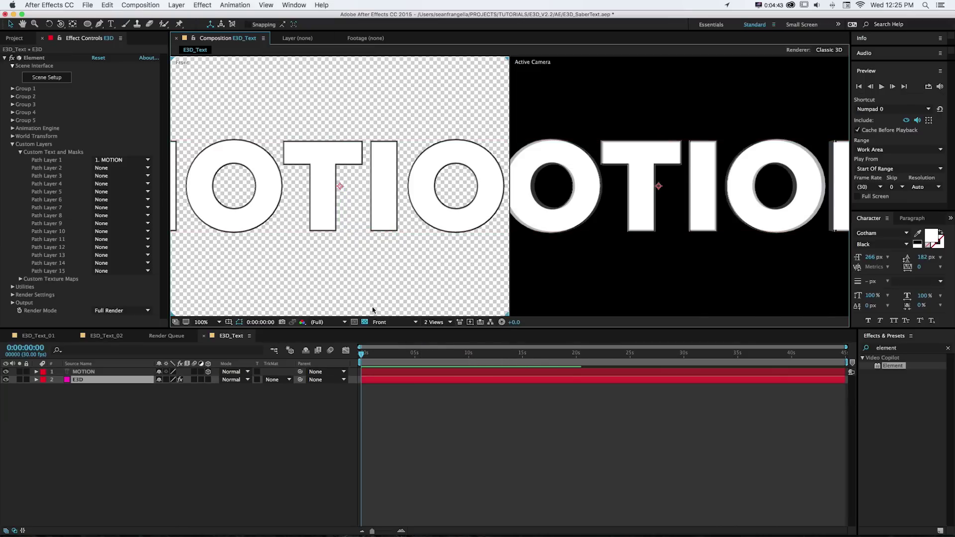
key(comma)
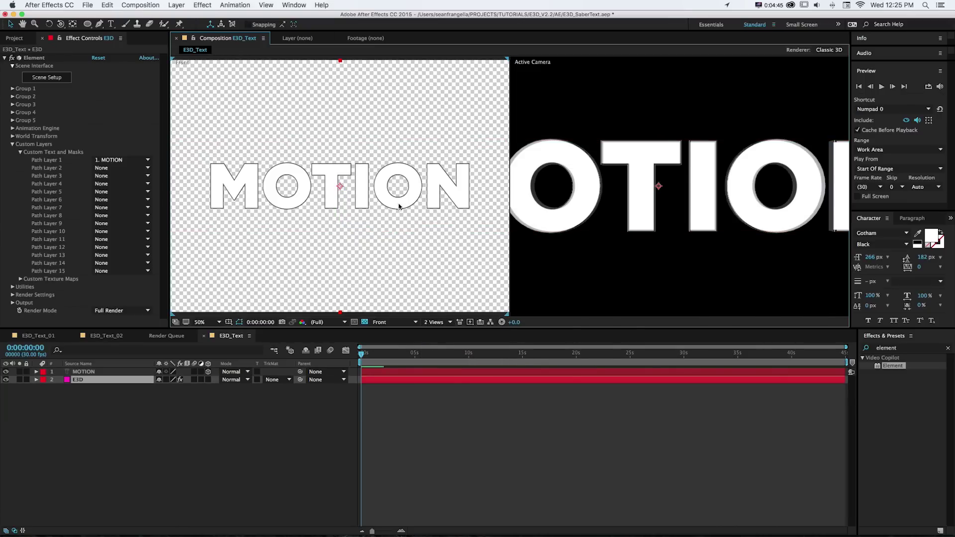
click(388, 323)
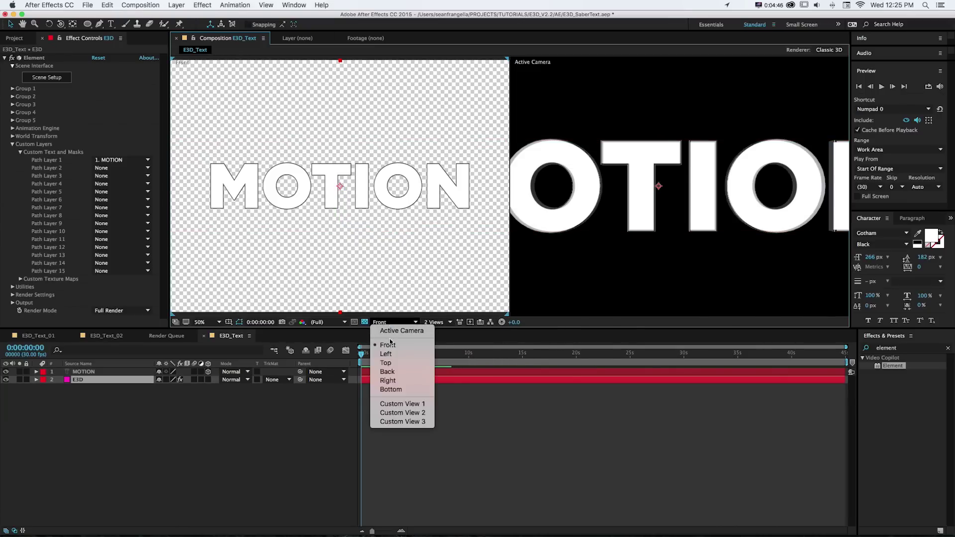
click(389, 364)
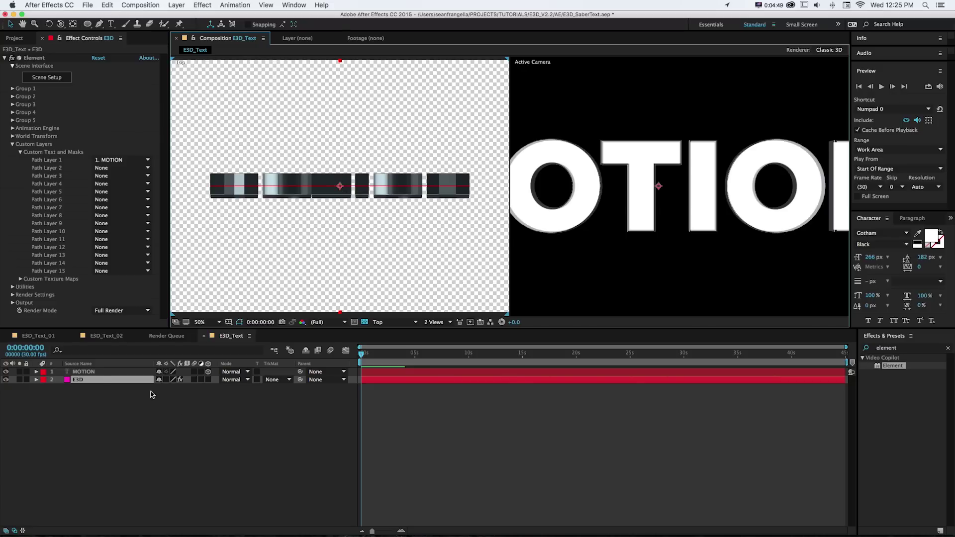
Step: Push MOTION back in depth onto the model's front face, then return to one fitted view
click(82, 373)
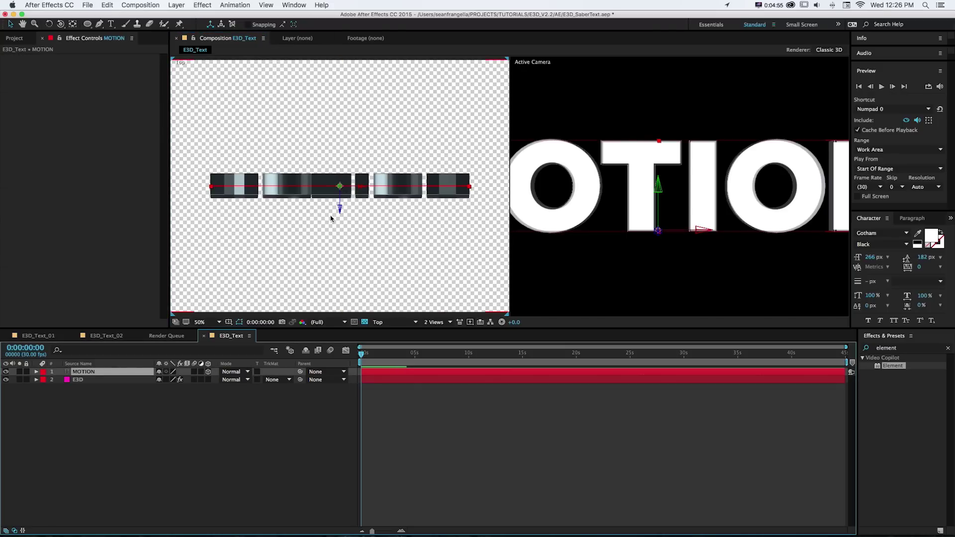
drag(340, 208, 340, 221)
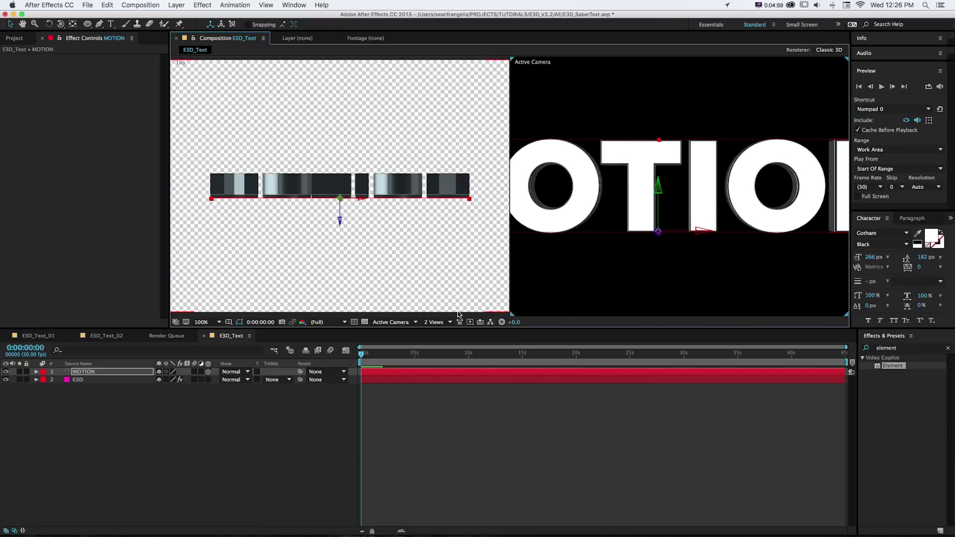
click(444, 322)
click(442, 330)
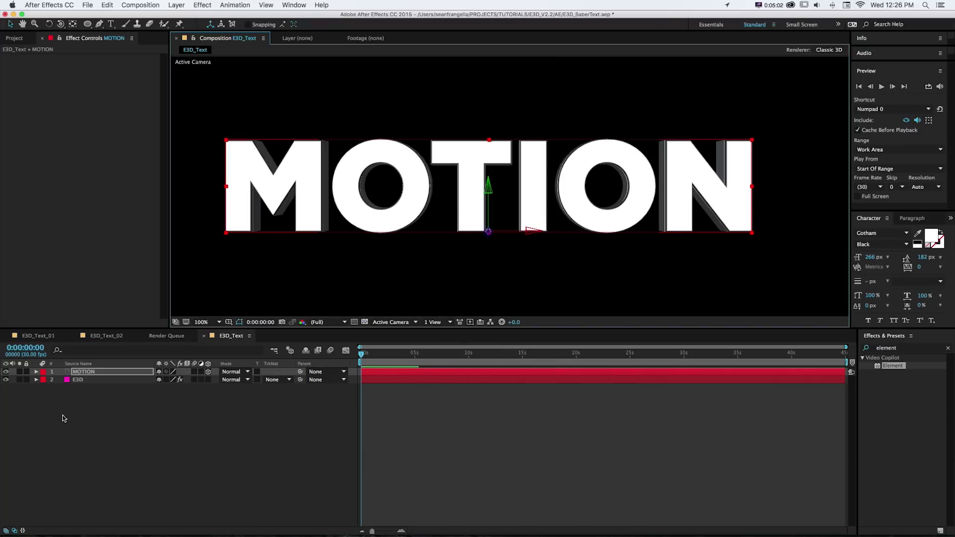
key(comma)
key(comma)
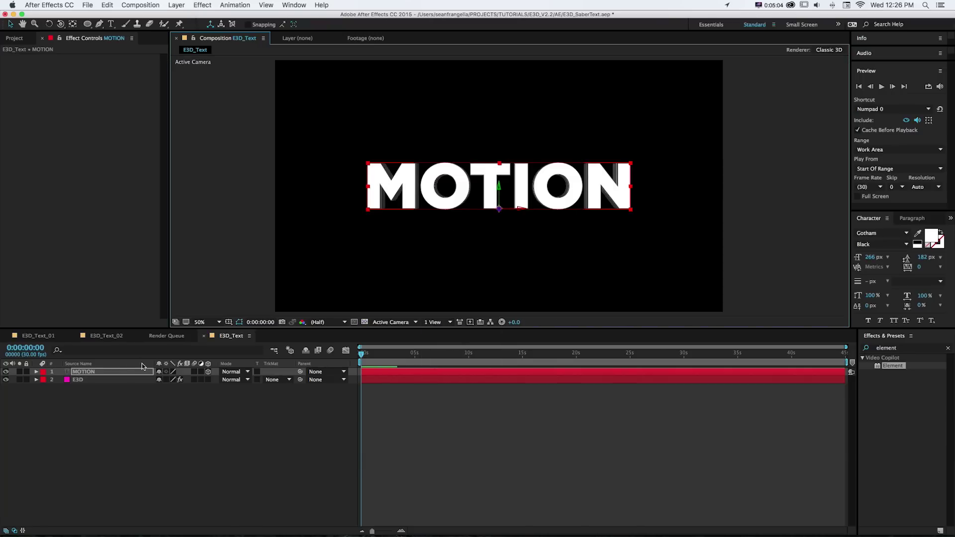
Step: Add Camera 1 with default settings and orbit it to tilt the MOTION text
click(176, 5)
mouse_move(179, 17)
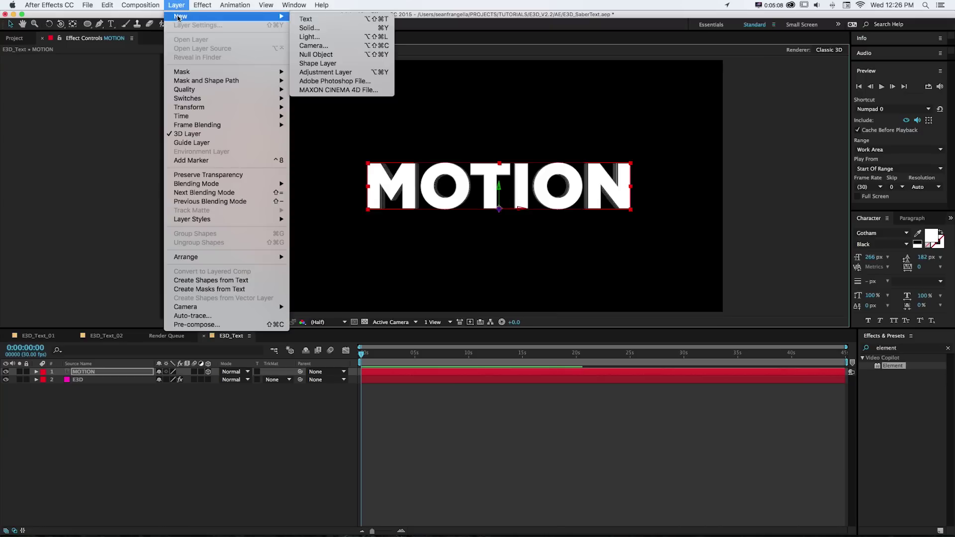
click(314, 45)
key(Return)
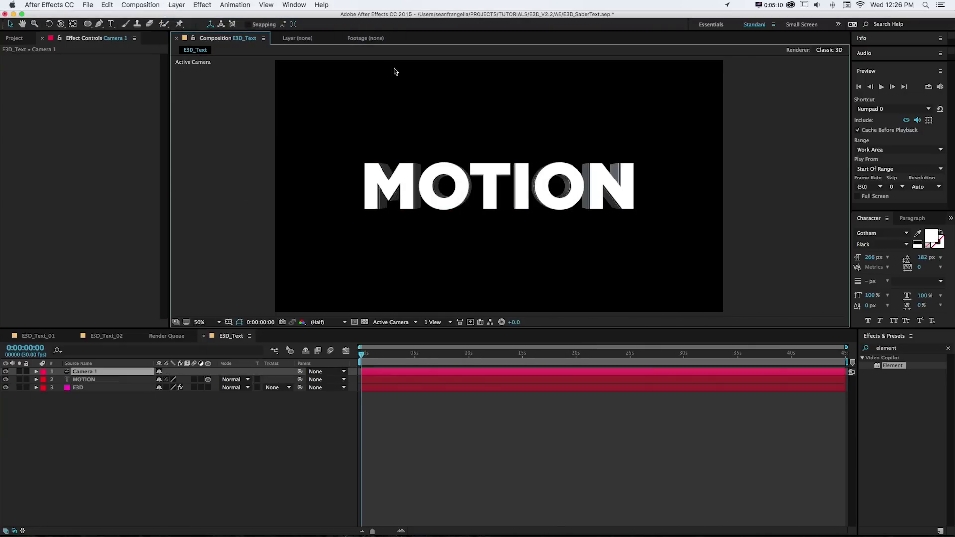
key(c)
drag(508, 207, 488, 205)
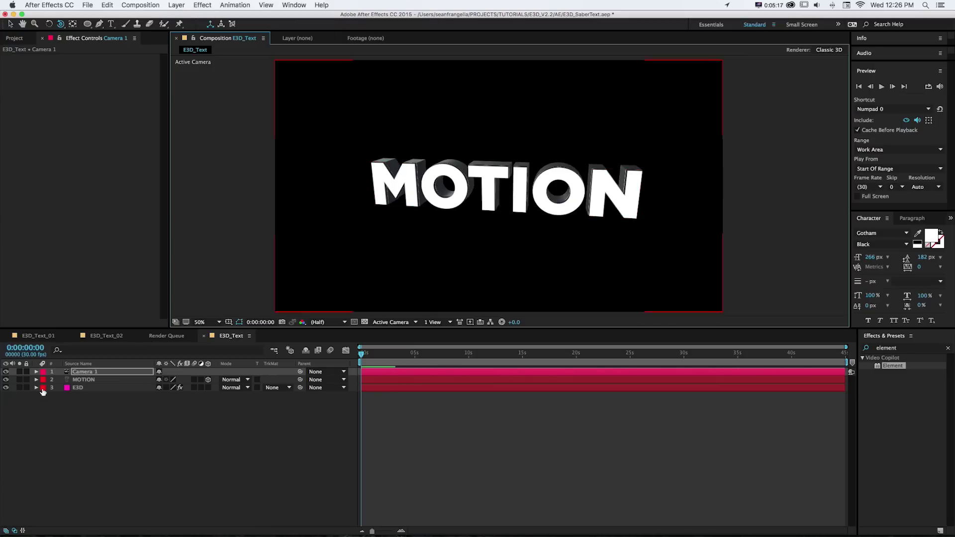
Step: Undo back to the straight-on view and hide the flat MOTION layer
click(6, 380)
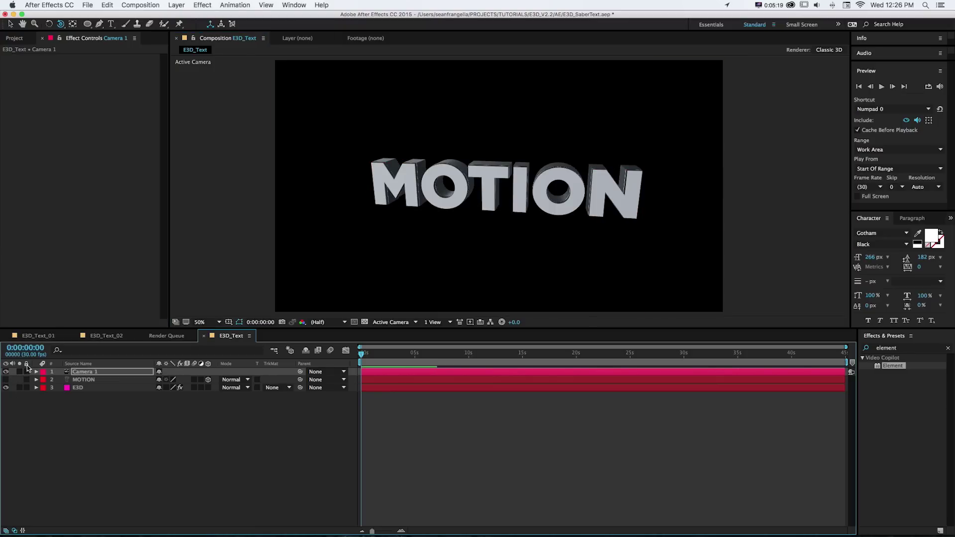
key(super+z)
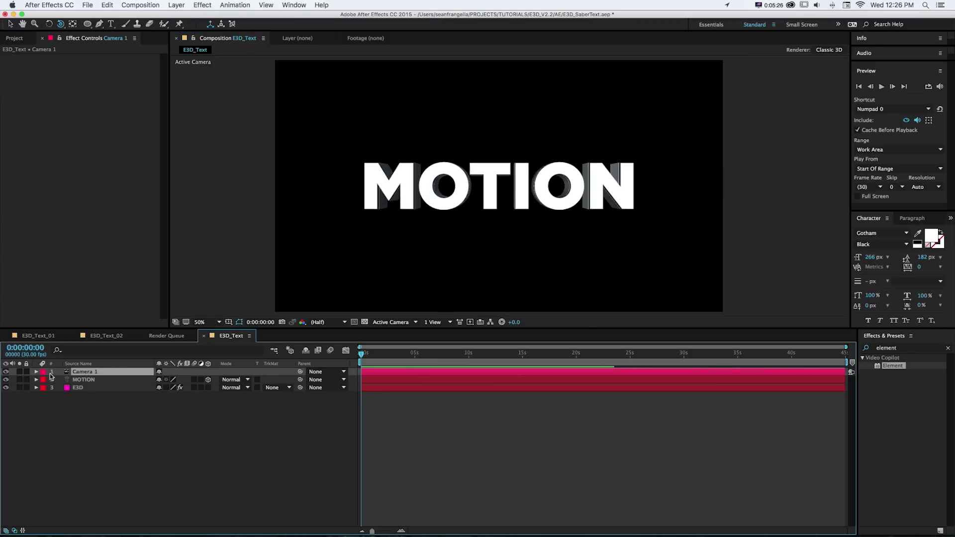
click(7, 380)
click(6, 379)
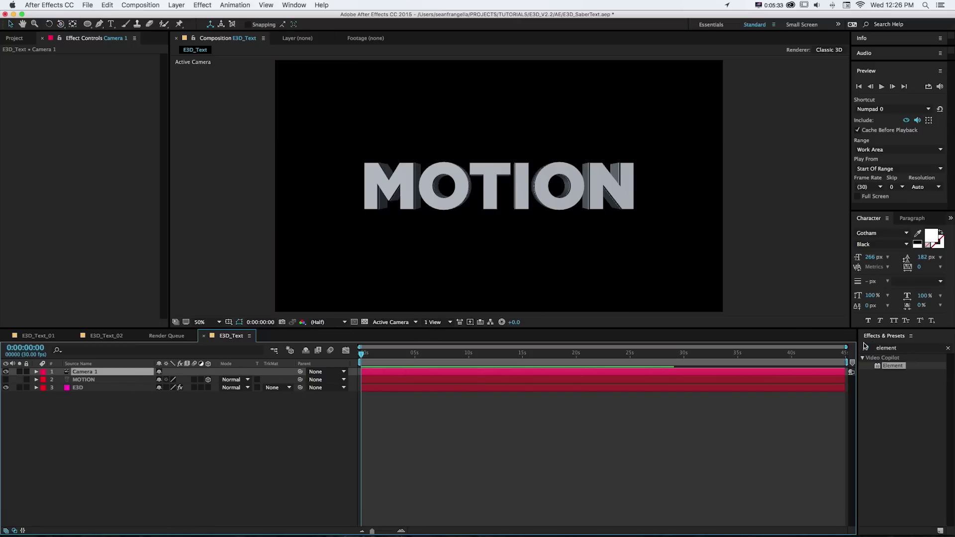
Step: Clear the effects search and create a new solid layer named Saber
click(914, 349)
key(BackSpace)
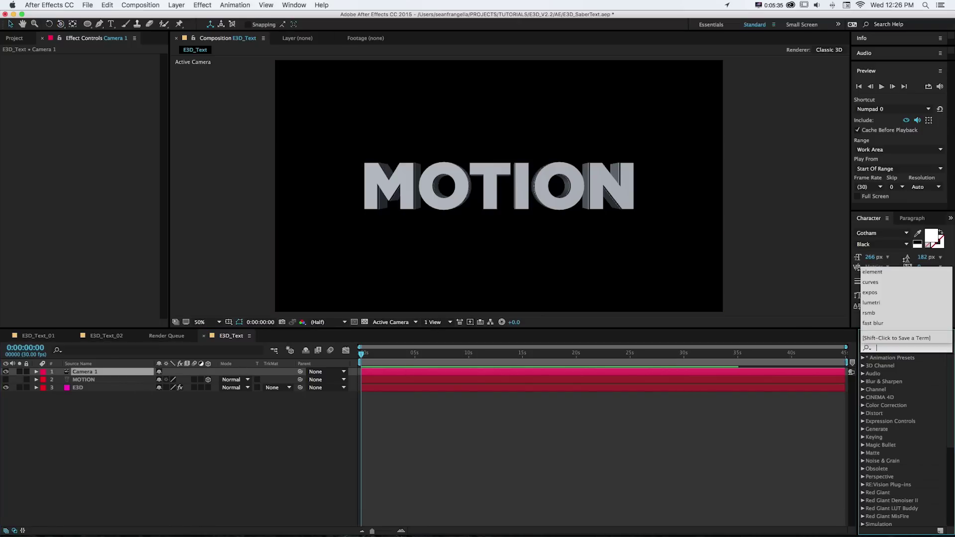
click(177, 5)
click(177, 5)
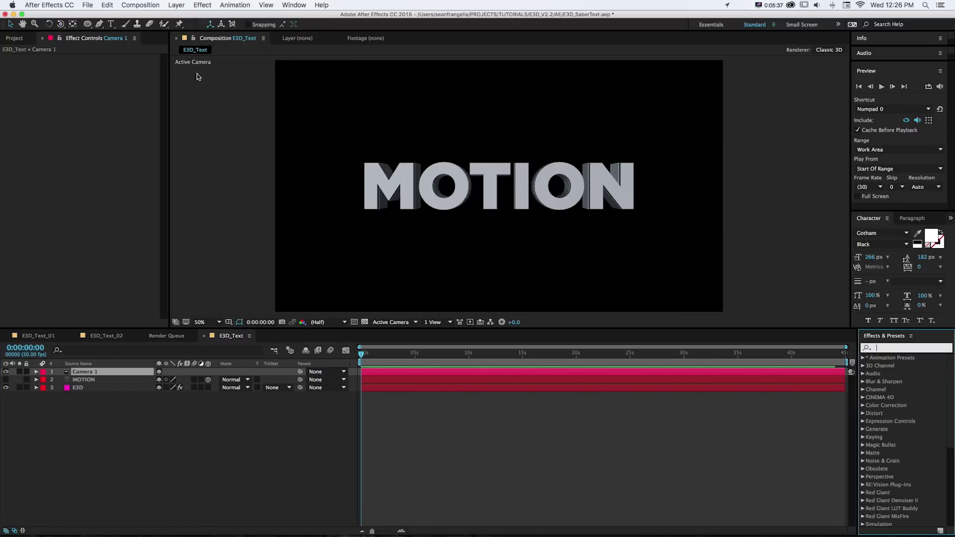
click(177, 5)
mouse_move(182, 16)
click(319, 28)
text(Saber)
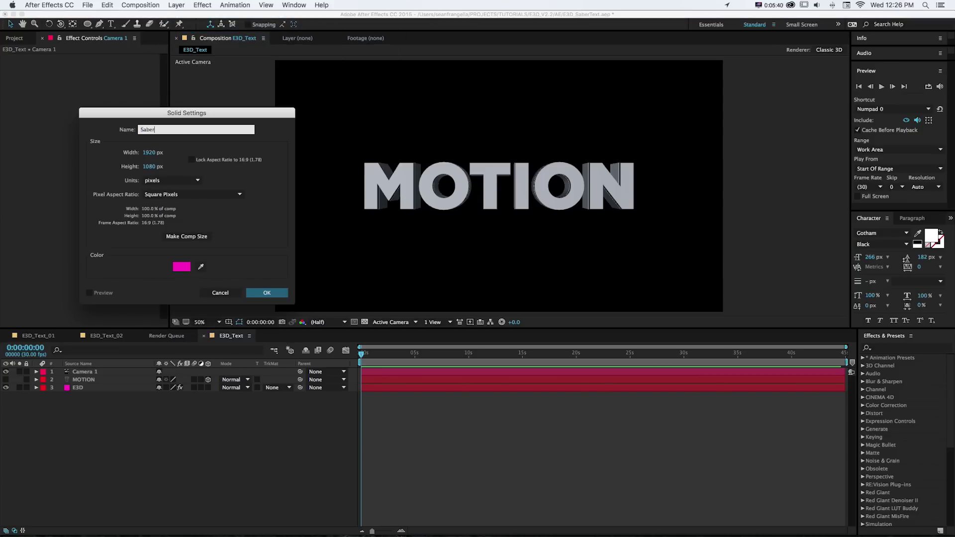
key(Return)
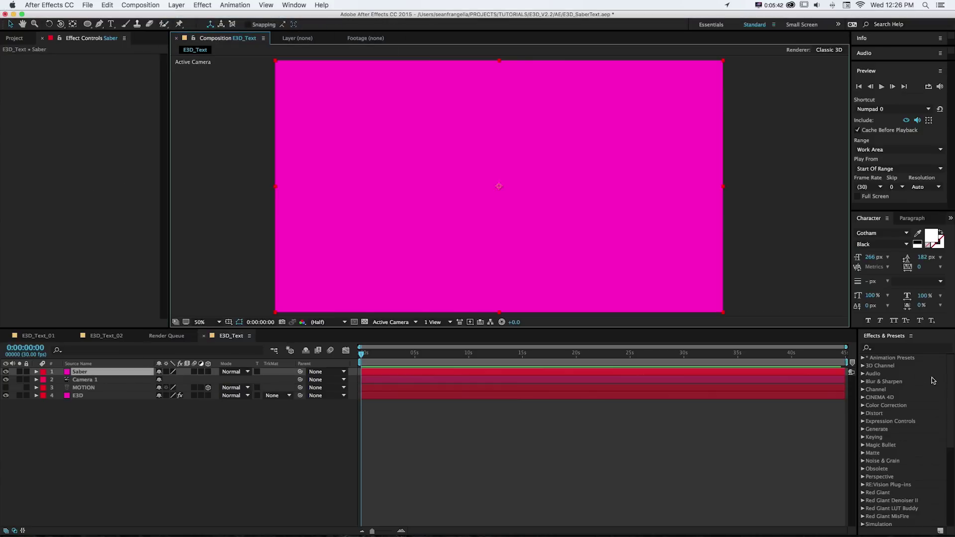
Step: Apply Video Copilot's Saber effect and drag the beam's start and end points to tilt it
drag(950, 383, 947, 492)
click(864, 522)
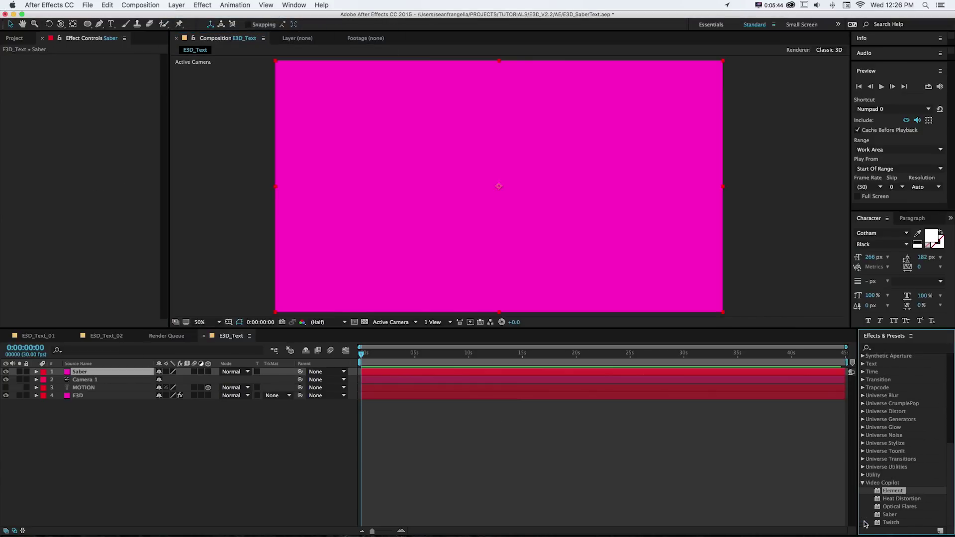
drag(888, 515, 100, 373)
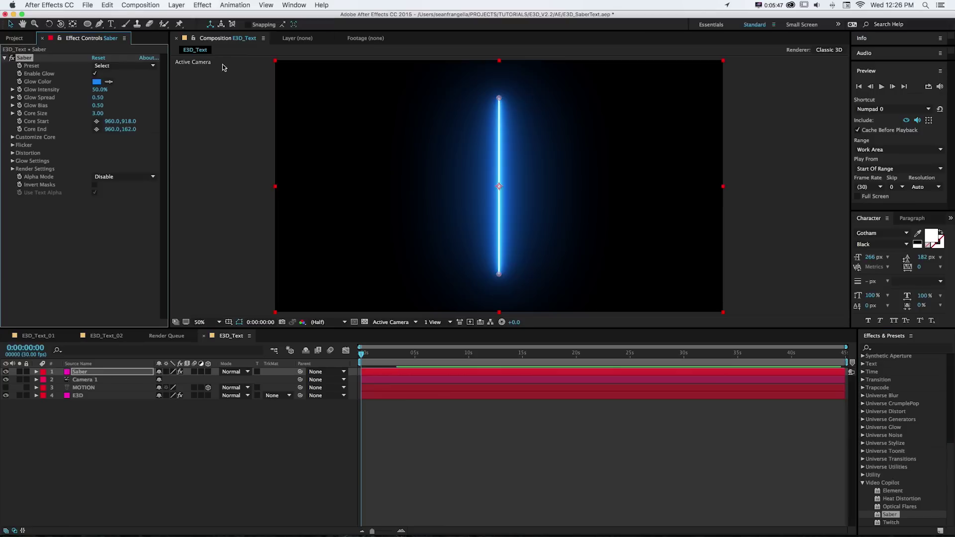
drag(500, 98, 553, 104)
drag(498, 276, 491, 228)
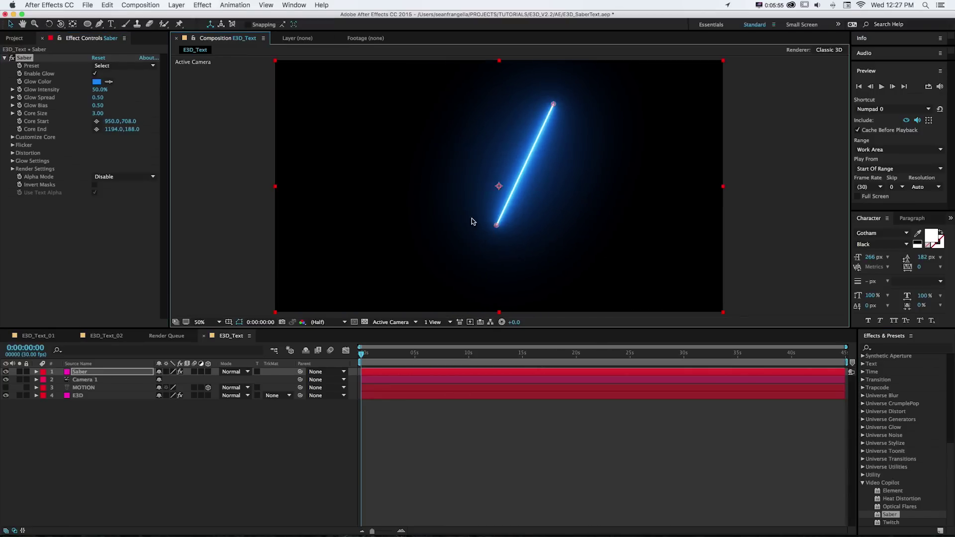
click(12, 138)
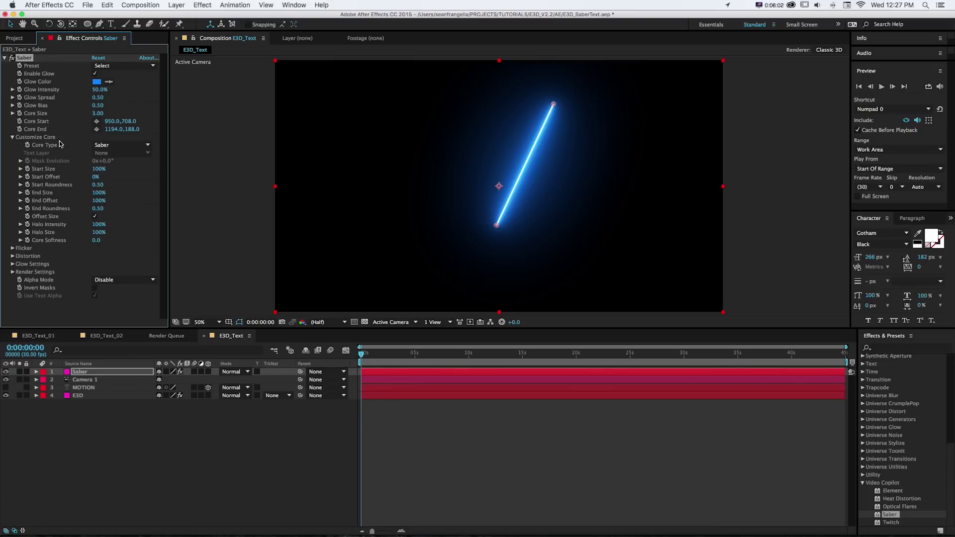
Step: Set Saber's Core Type to Text Layer tracing 3. MOTION, with Glow Intensity lowered to 31%
click(110, 146)
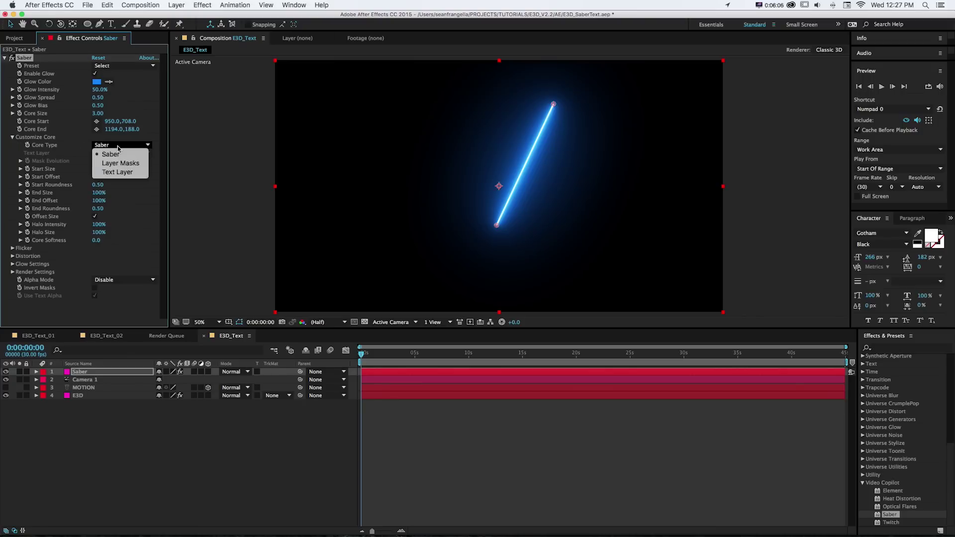
click(114, 173)
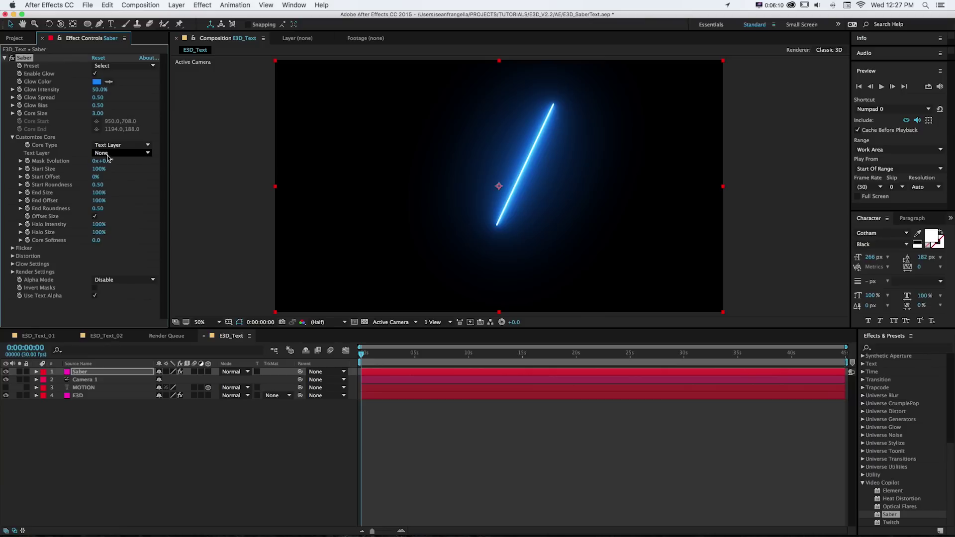
click(108, 154)
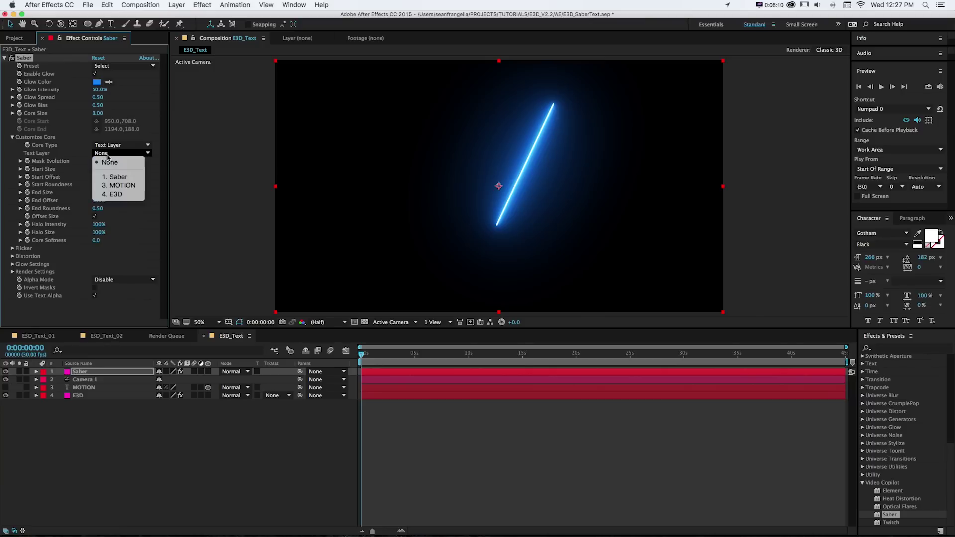
click(114, 186)
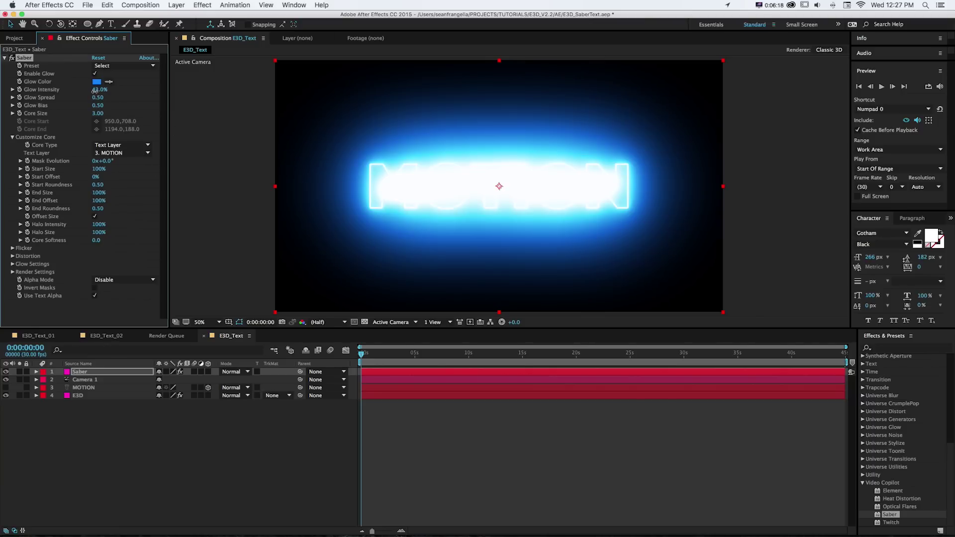
drag(94, 90, 91, 93)
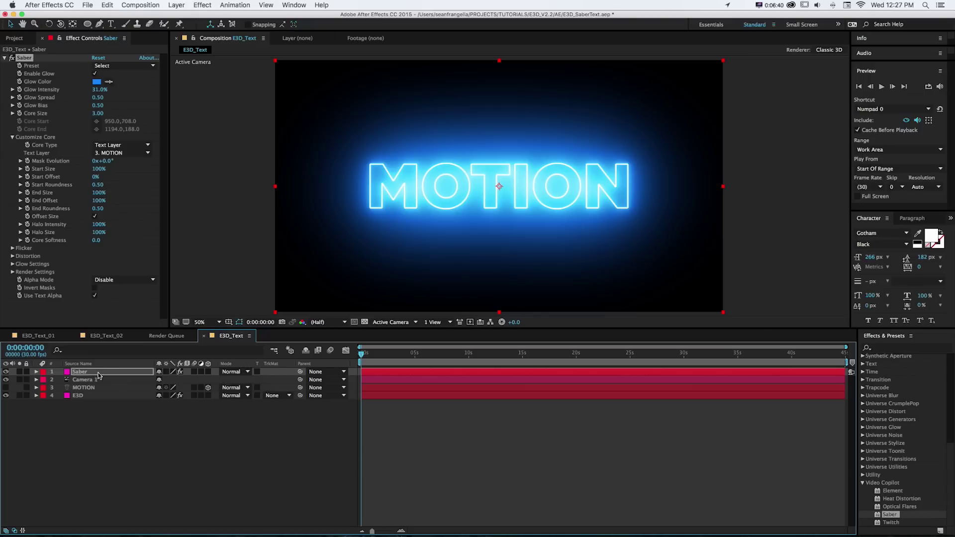
Step: Set the Saber layer to Screen blending, make it 3D, and show top and camera views side by side
click(232, 372)
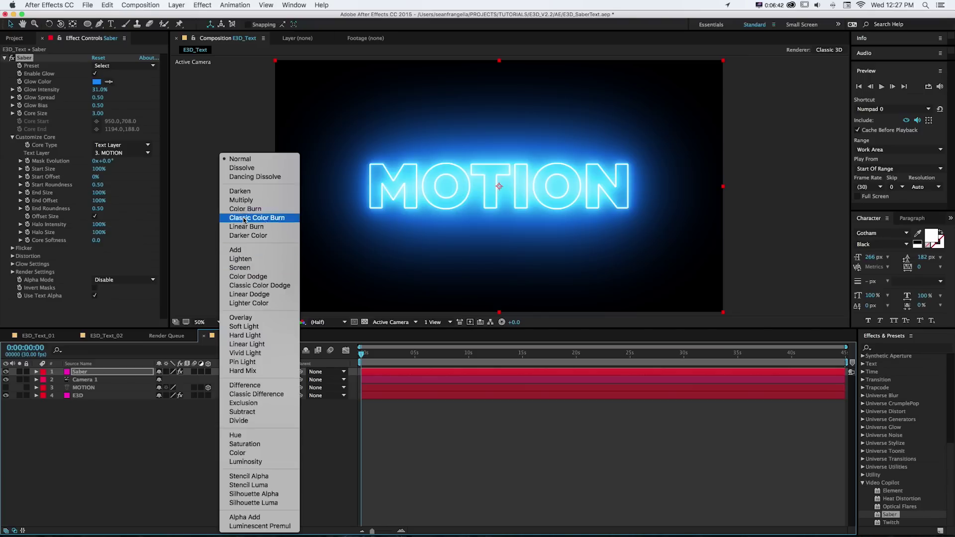
click(243, 269)
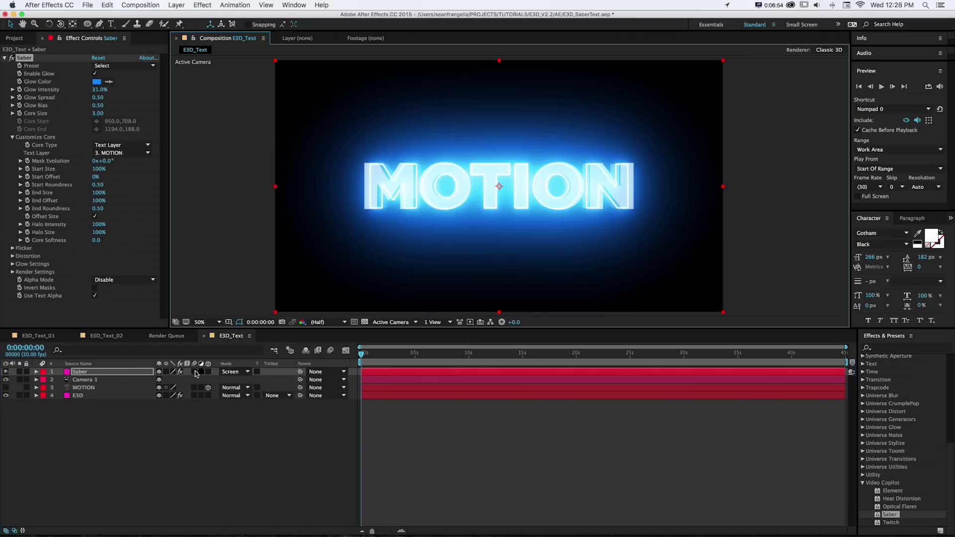
click(208, 371)
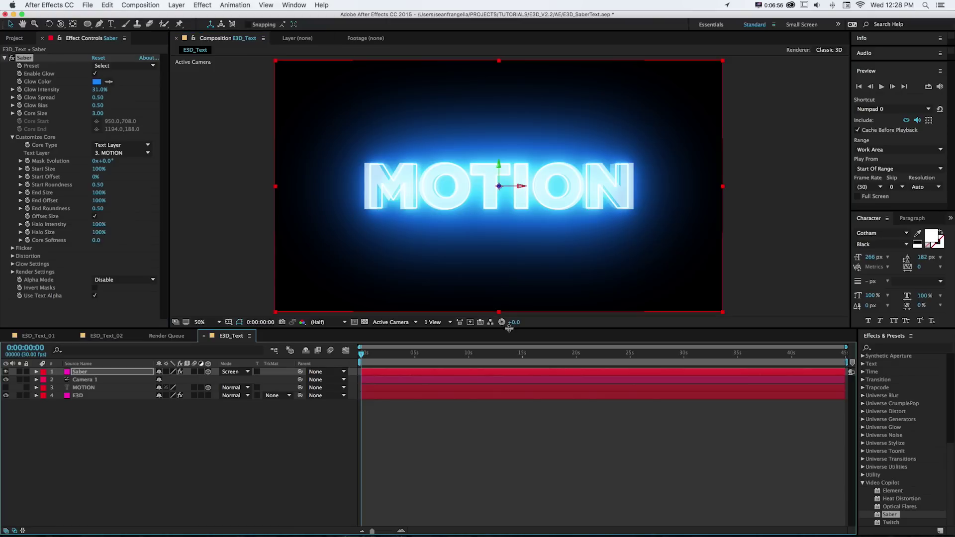
click(437, 322)
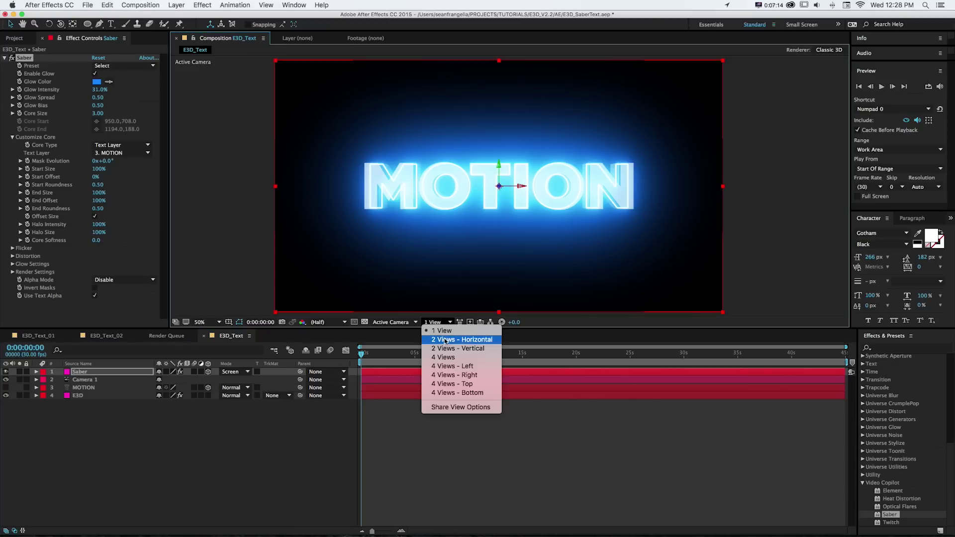
click(450, 340)
click(356, 211)
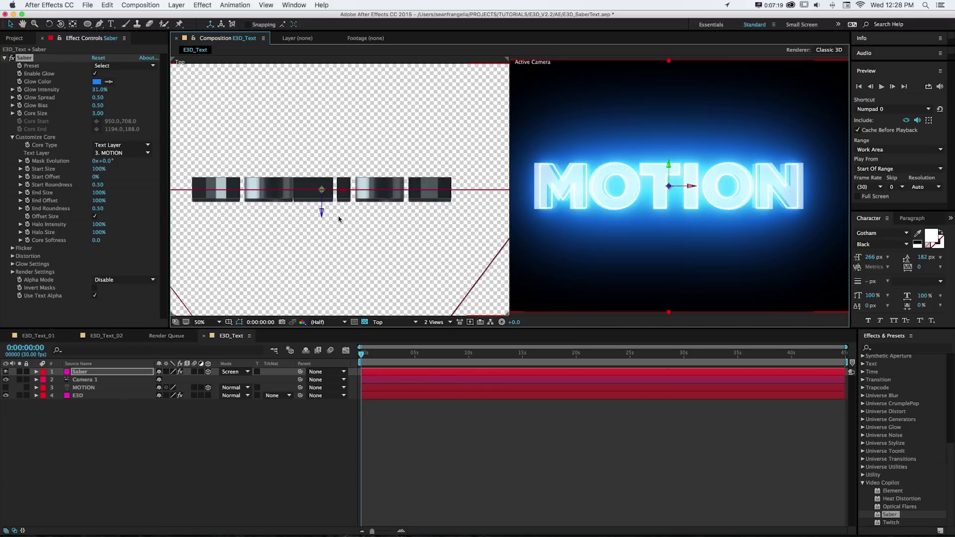
Step: Check the MOTION layer's position values, then return the viewer to a single view
click(90, 388)
key(p)
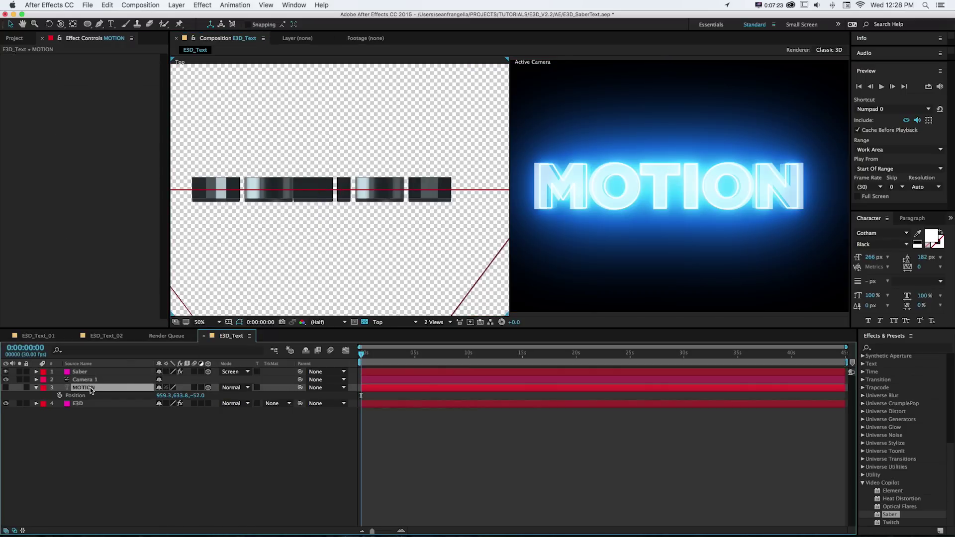
click(81, 373)
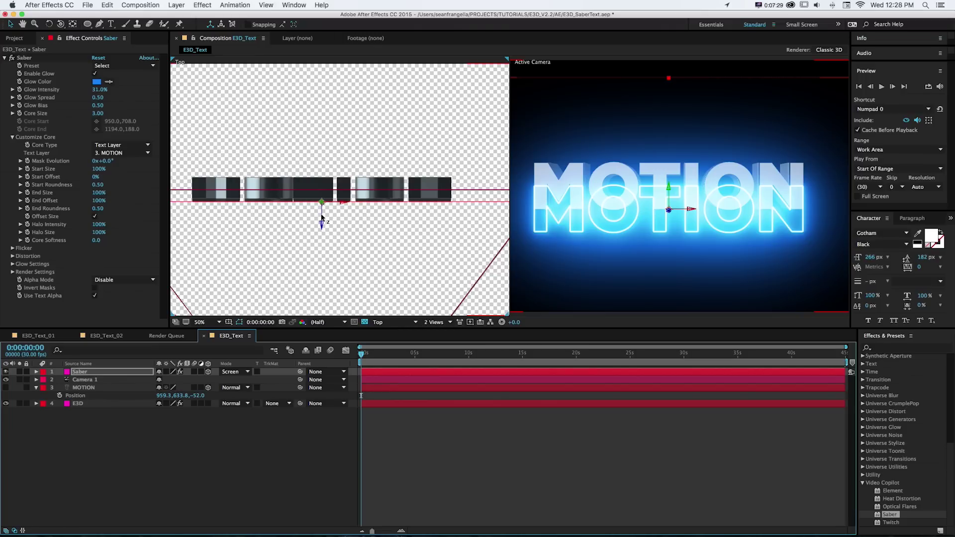
scroll(646, 212, up, 2)
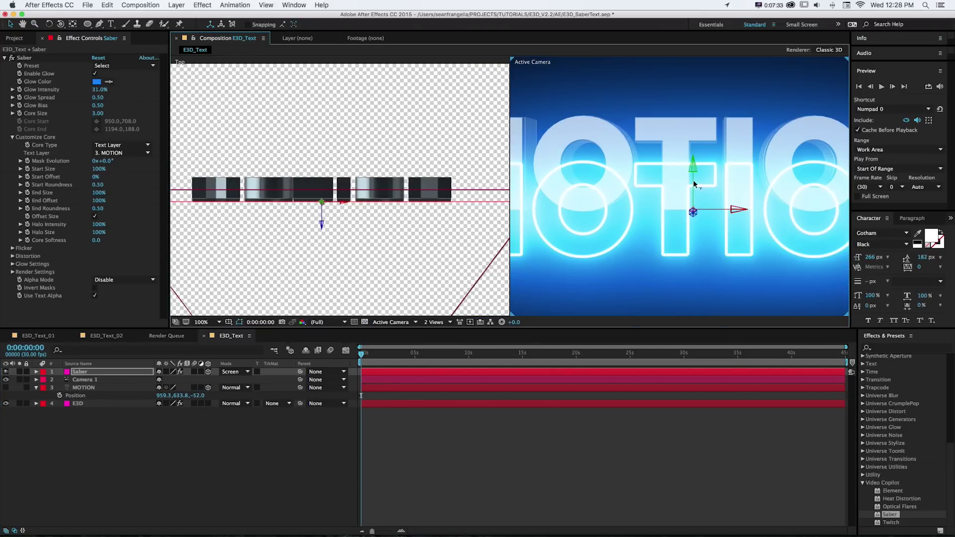
scroll(695, 184, down, 2)
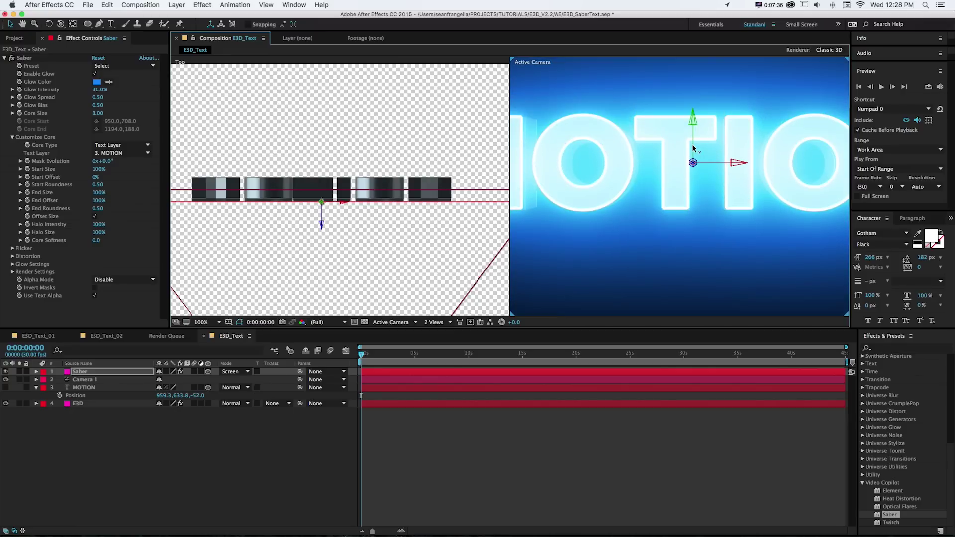
click(438, 323)
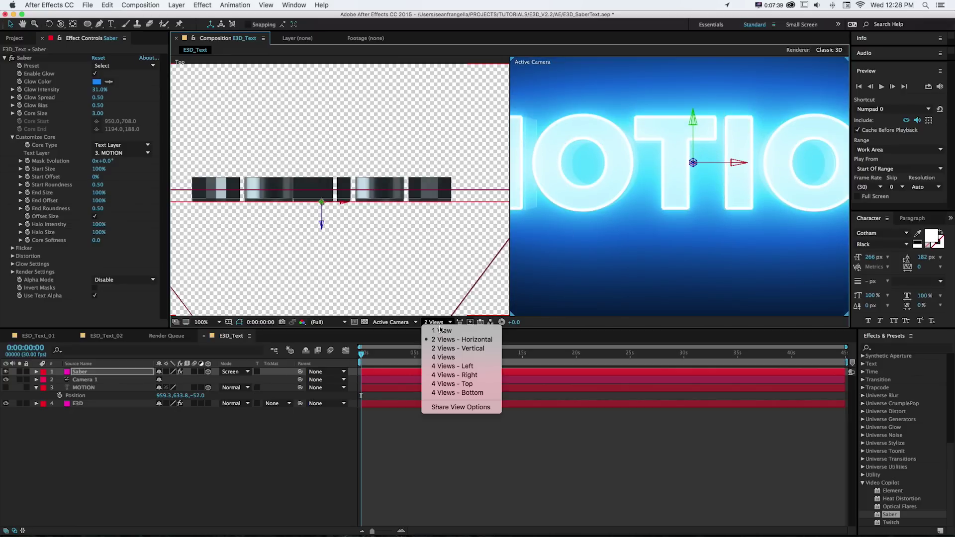
click(441, 331)
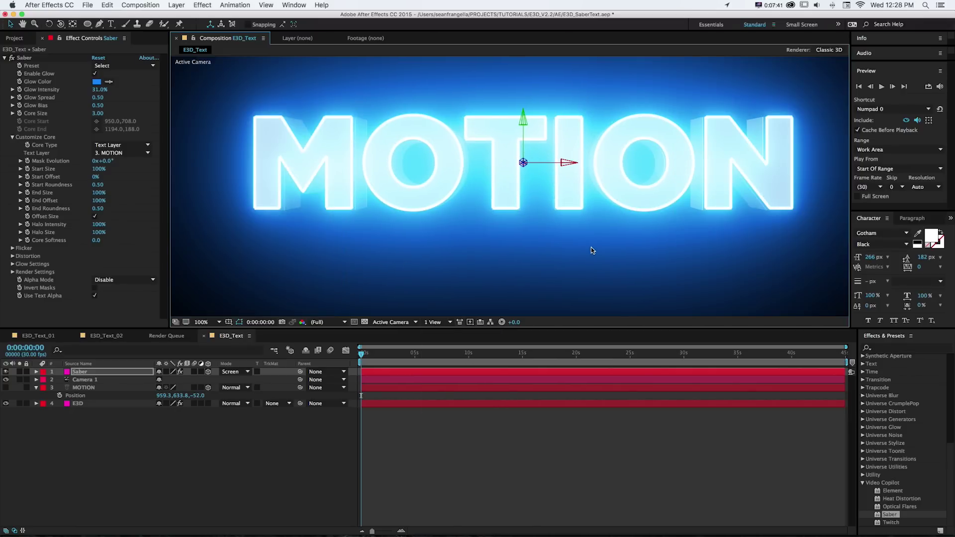
scroll(591, 249, down, 2)
Step: Orbit Camera 1 to view the MOTION text at an angle, then dolly it closer
key(c)
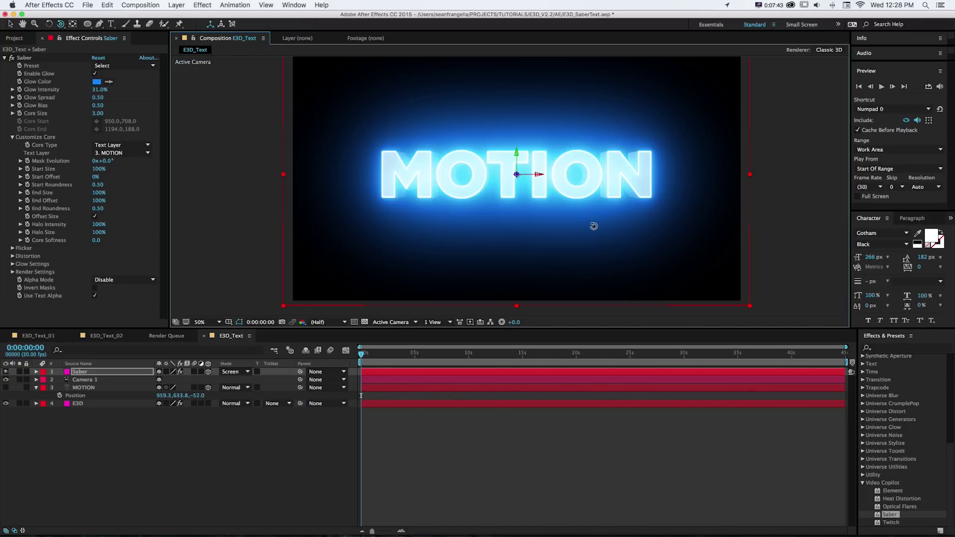
mouse_move(584, 215)
mouse_down()
mouse_move(543, 222)
mouse_move(591, 214)
mouse_move(570, 224)
mouse_up()
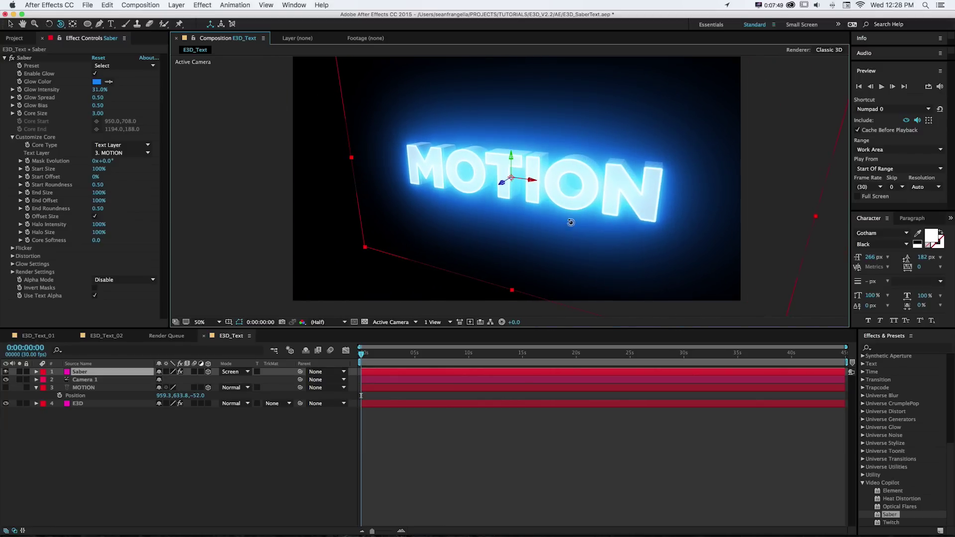
key(c)
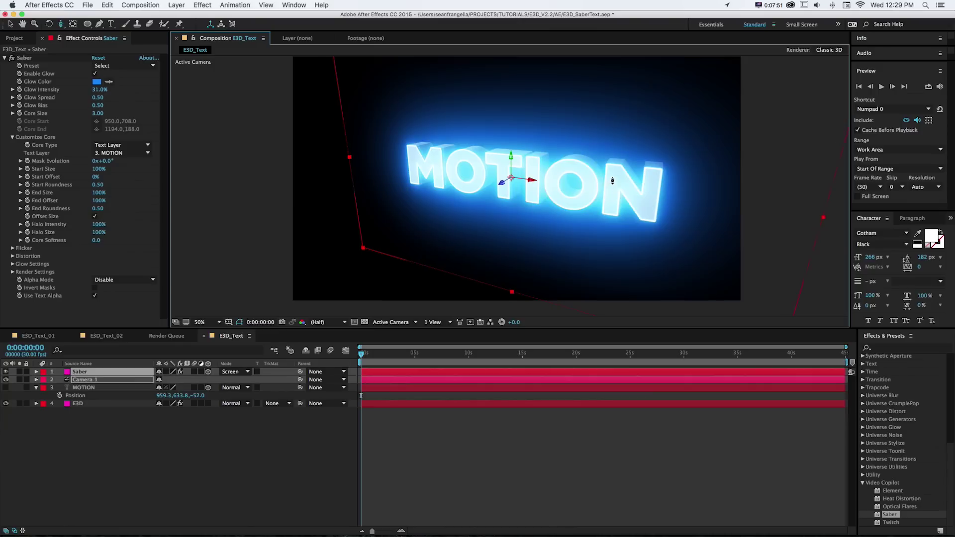
drag(613, 193, 613, 188)
Step: Try the Burning Saber preset on the glow and preview the animation
key(v)
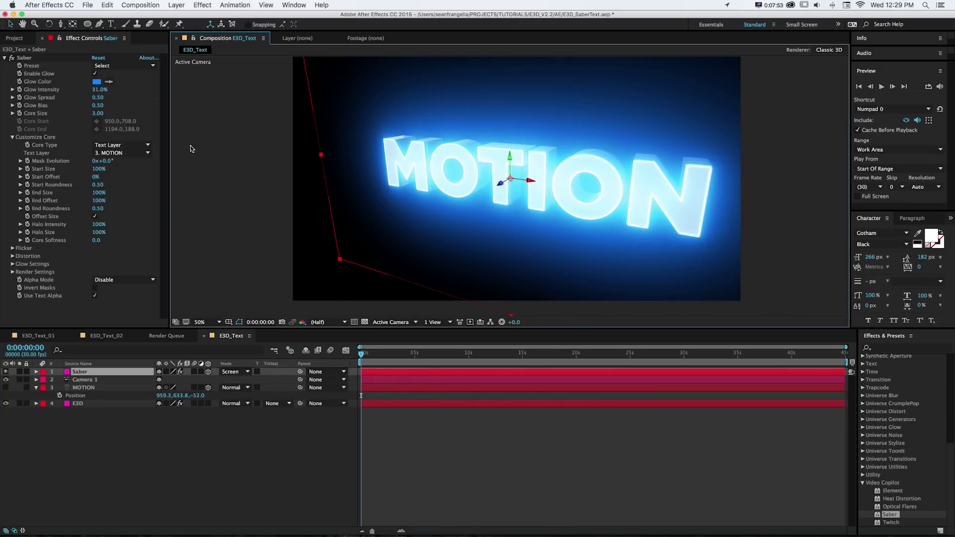
click(111, 66)
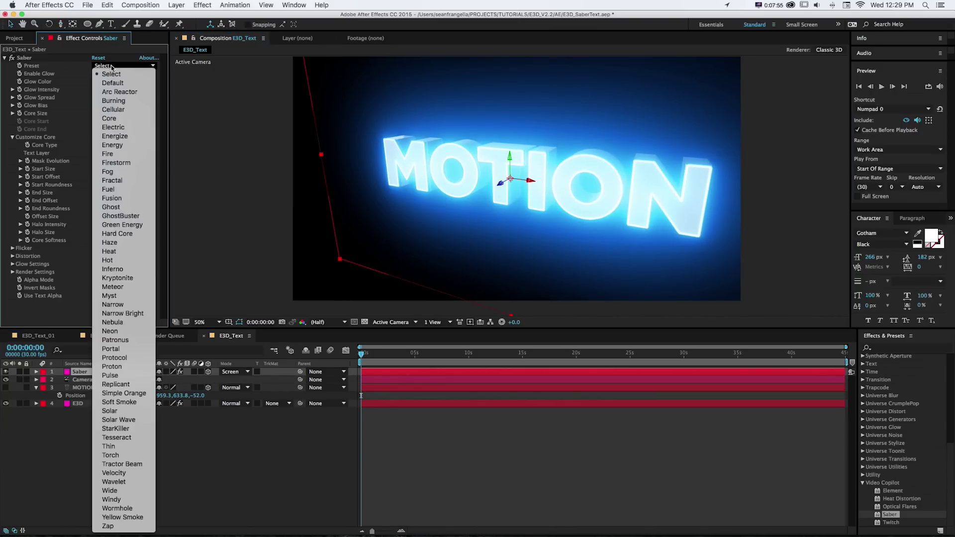
click(117, 67)
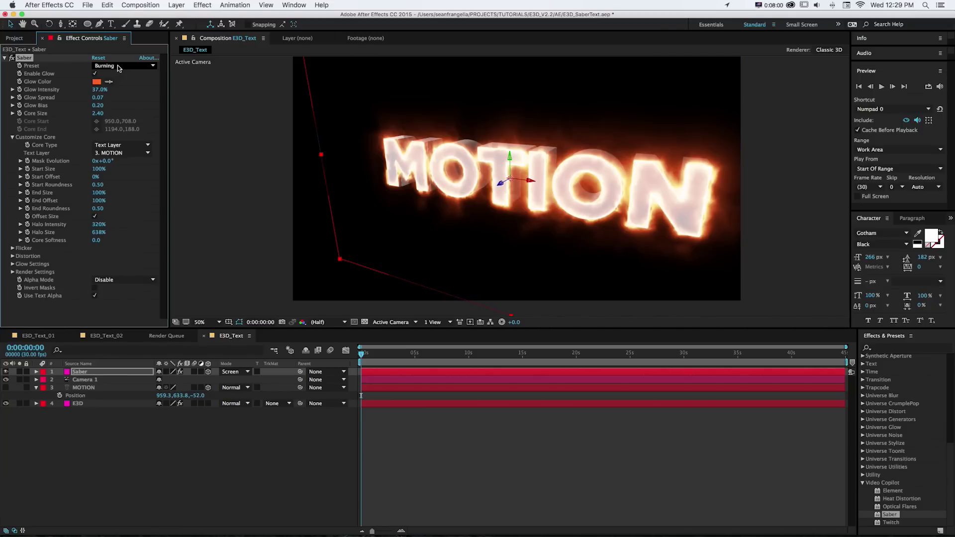
key(space)
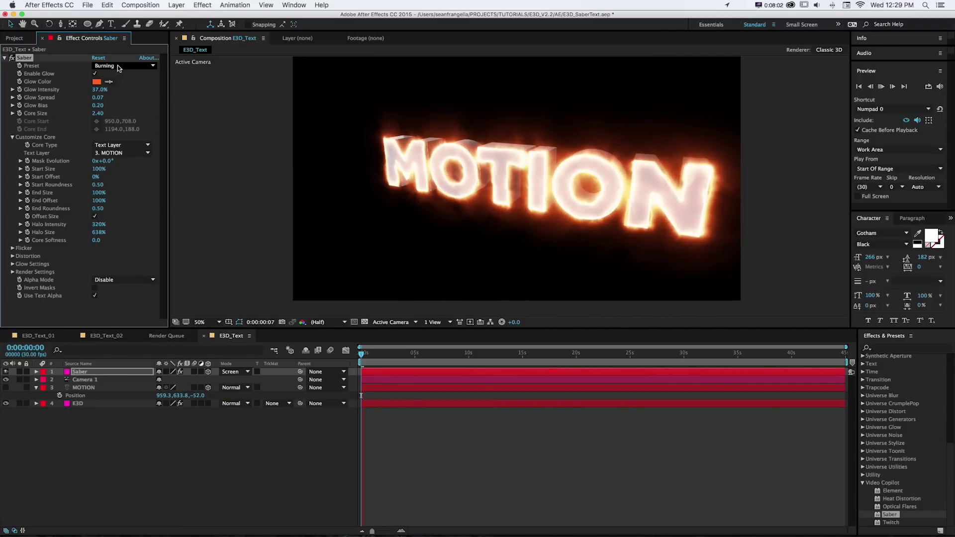
click(118, 68)
click(129, 171)
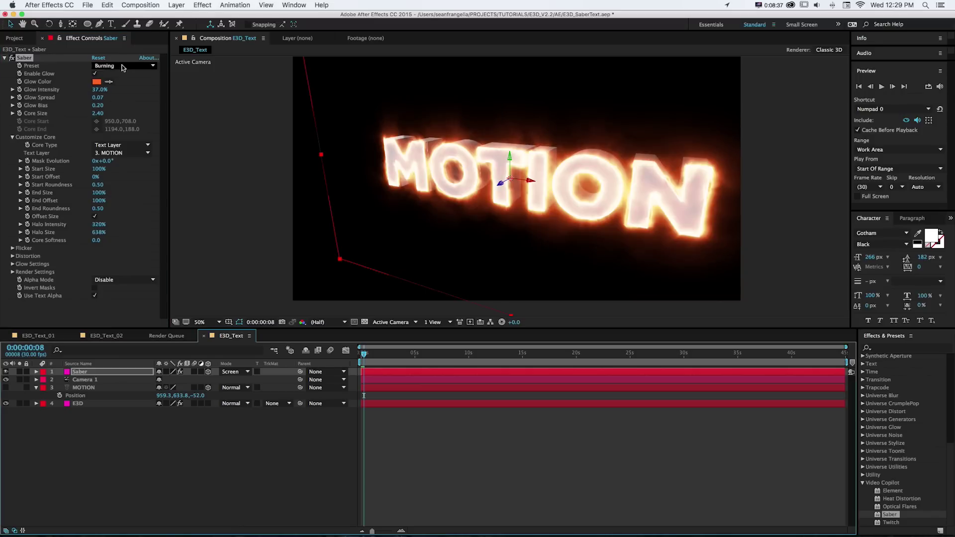
Step: Apply the Arc Reactor Saber preset and duplicate the Saber layer
click(123, 68)
click(121, 93)
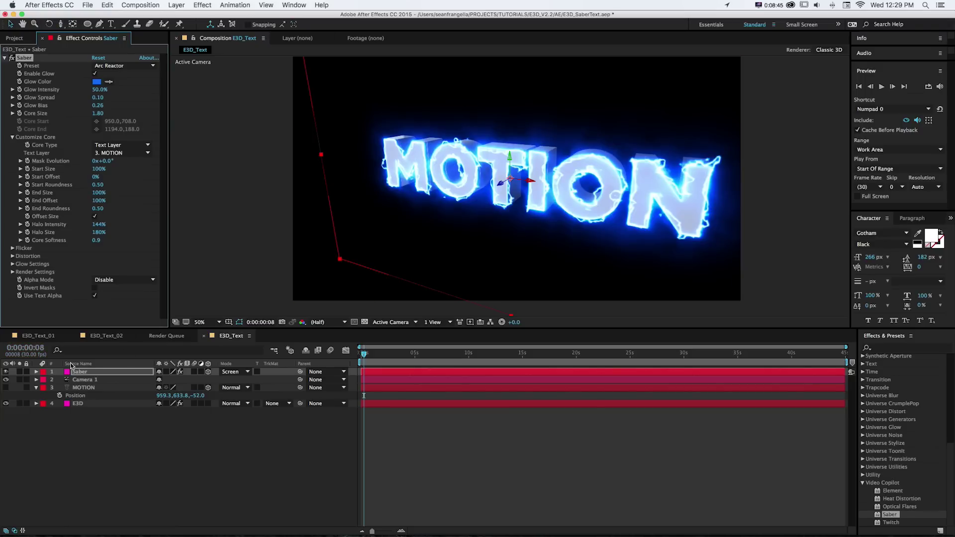
click(88, 375)
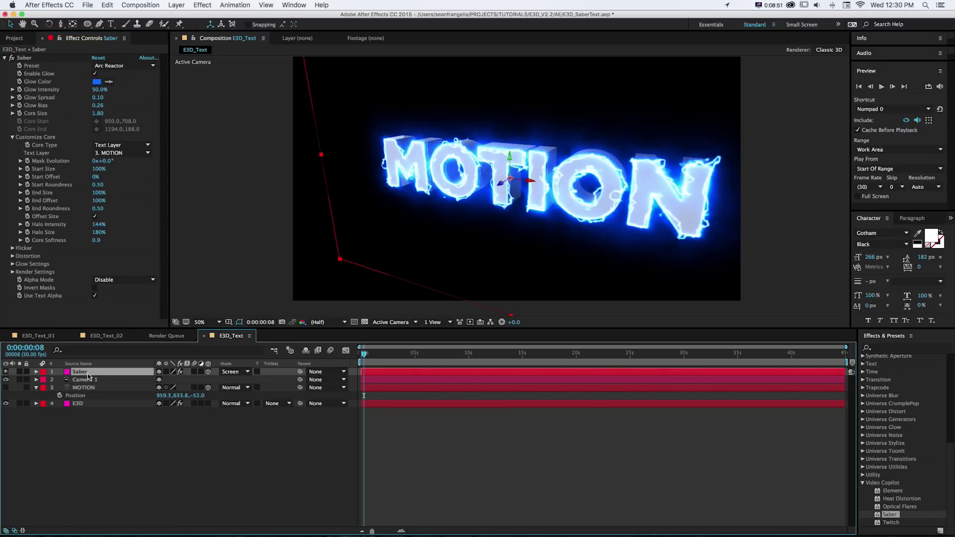
key(super+d)
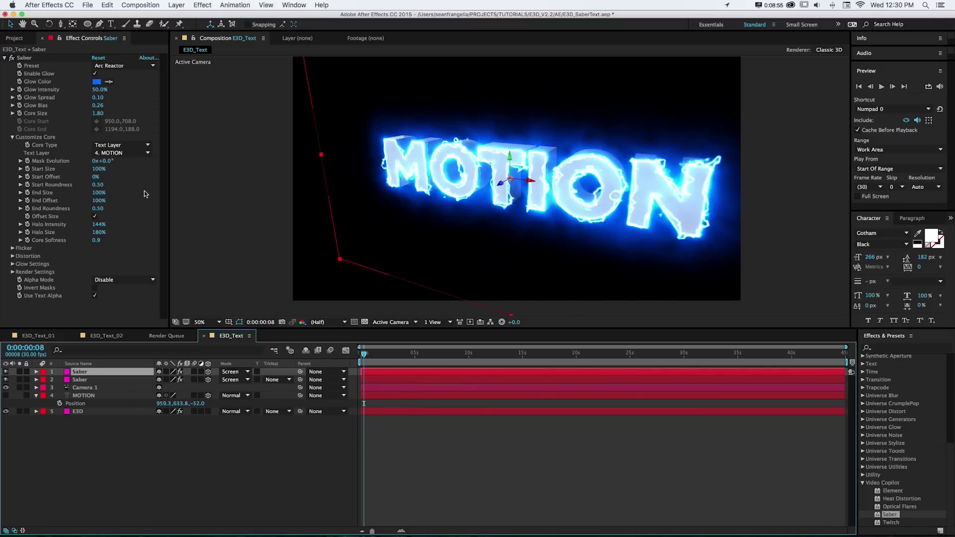
Step: Give the duplicated Saber the Patronus preset with Glow Intensity lowered to 24%
click(122, 66)
click(115, 68)
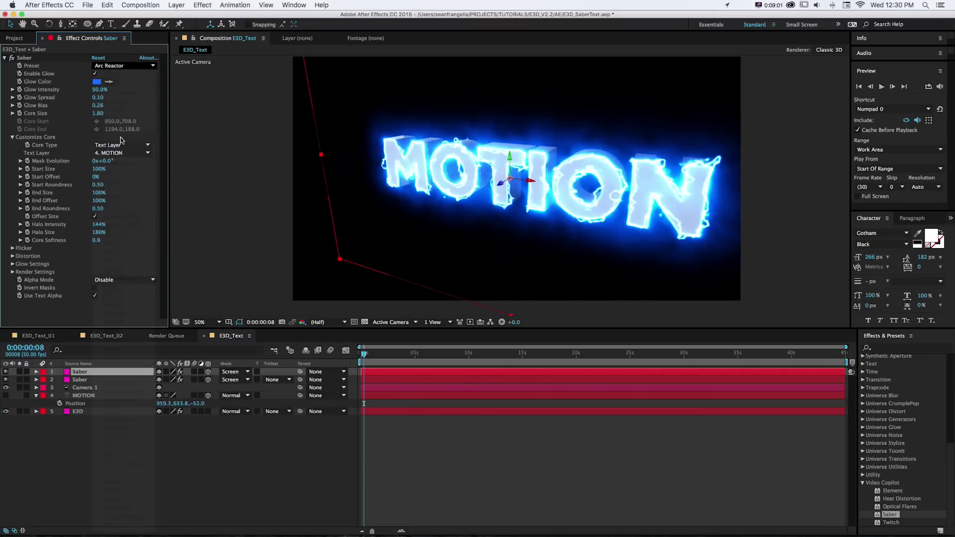
click(115, 69)
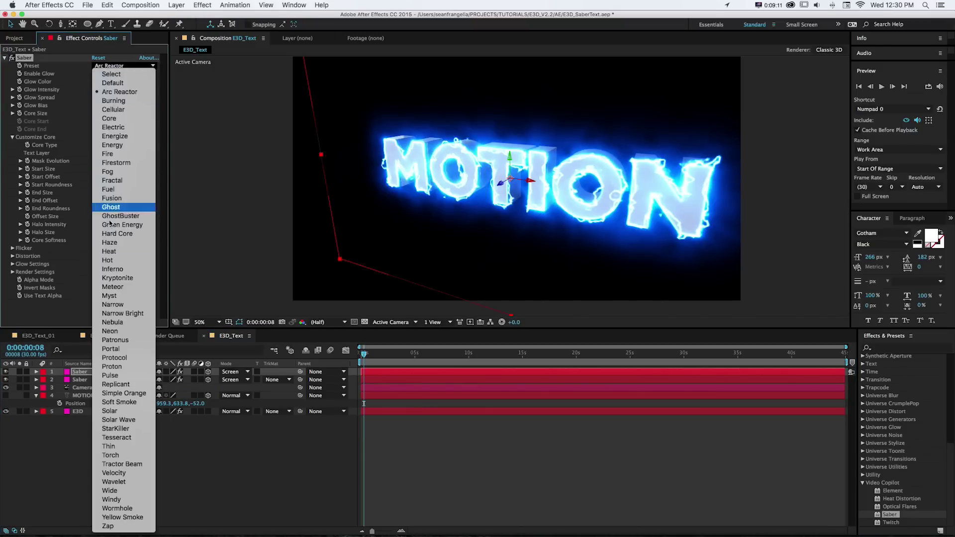
click(120, 330)
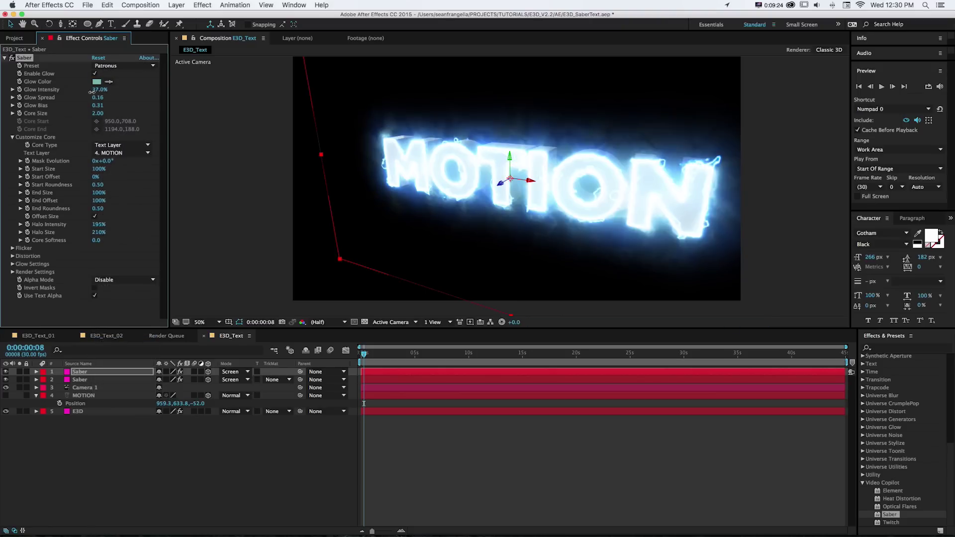
drag(92, 92, 88, 93)
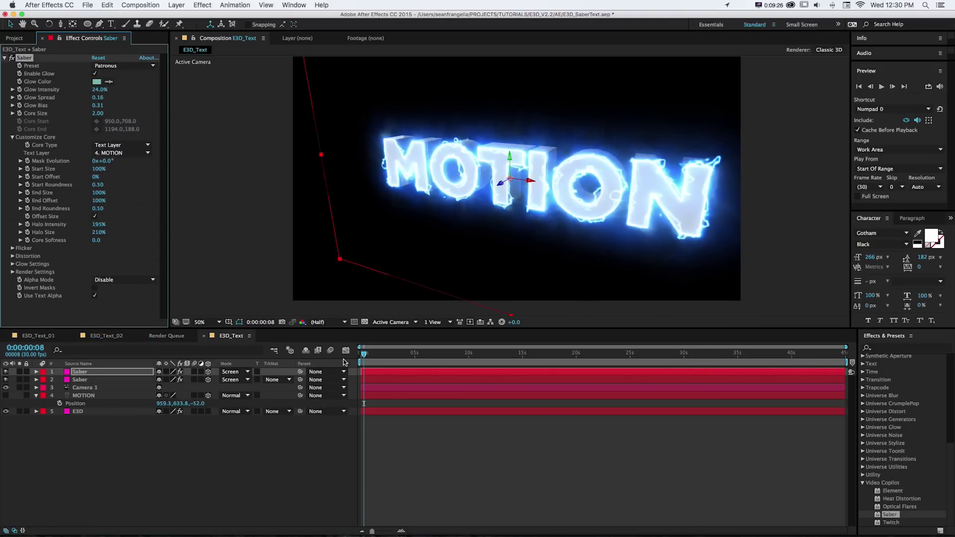
click(392, 322)
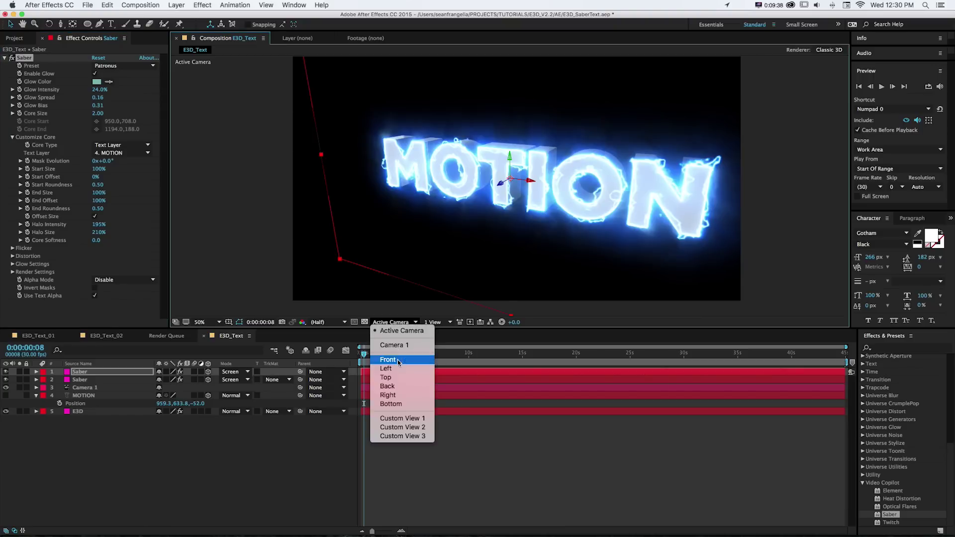
Step: Split the viewer into two views: Top and Active Camera
click(386, 377)
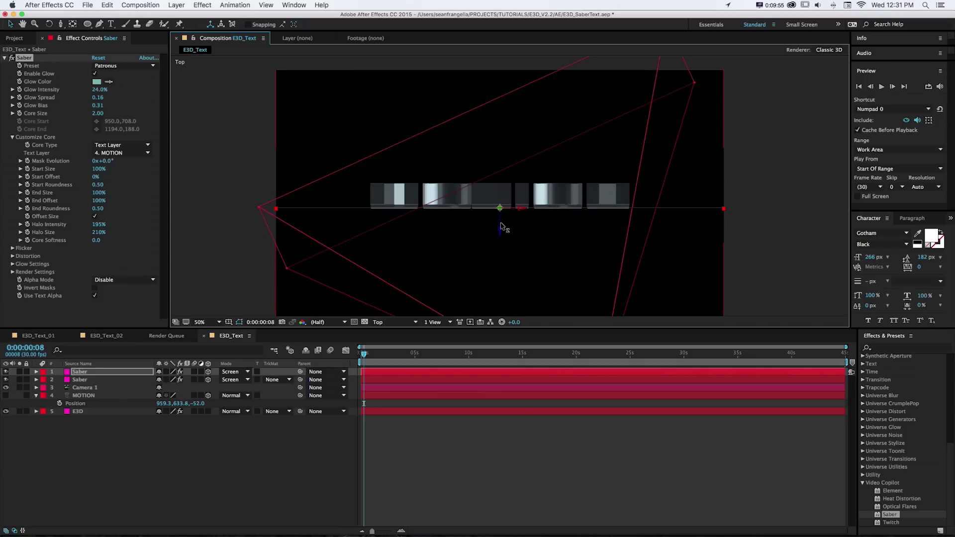
click(435, 323)
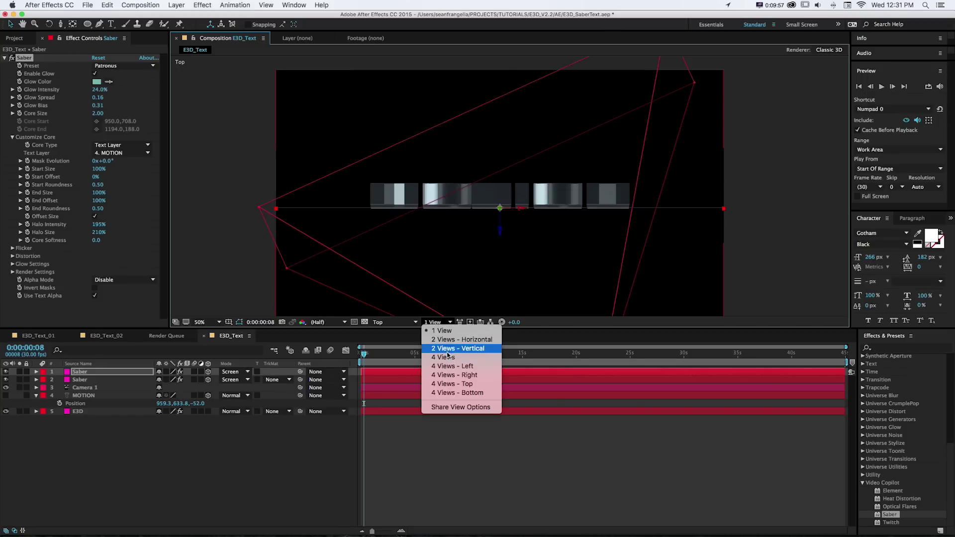
click(460, 339)
click(595, 250)
click(402, 322)
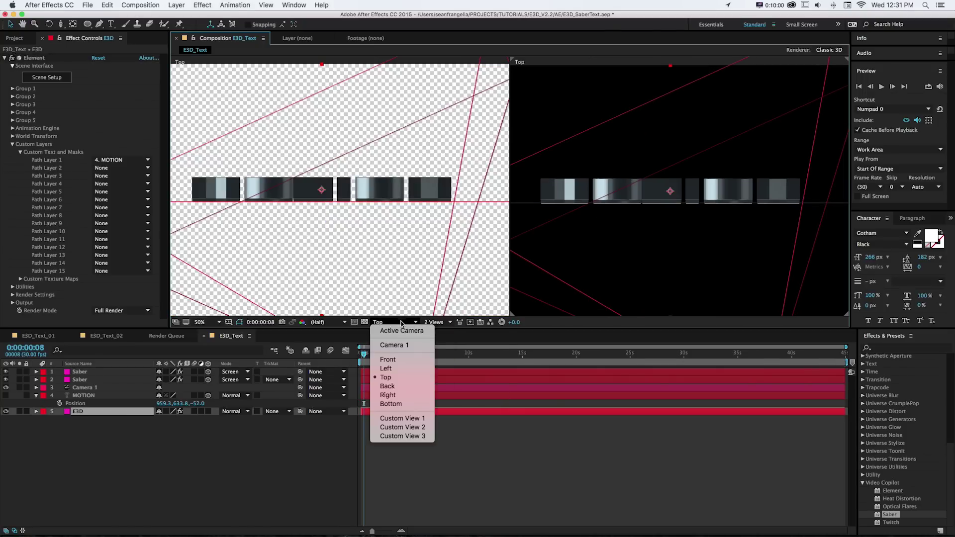
click(402, 331)
Step: Duplicate the Arc Reactor Saber layer, move the copy below E3D, and push it back in depth
click(324, 199)
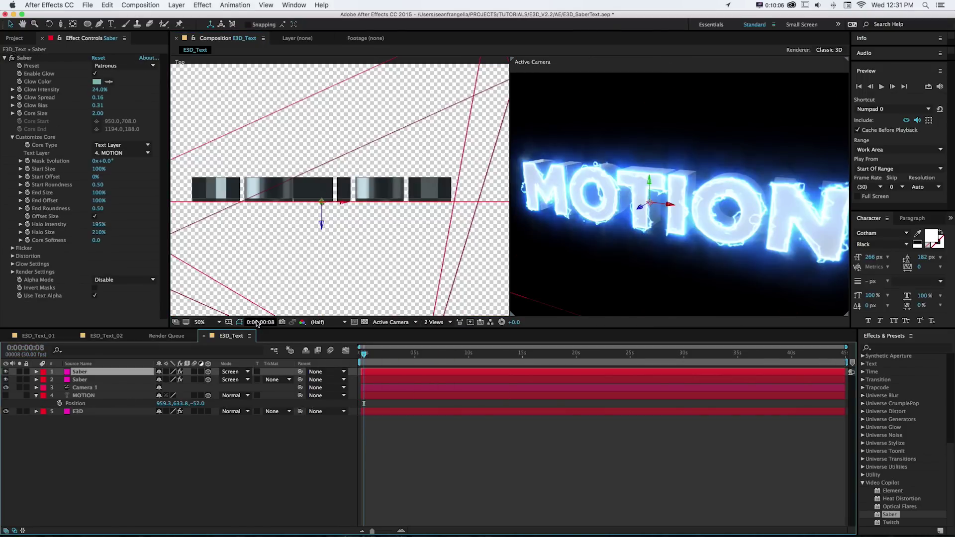
click(100, 381)
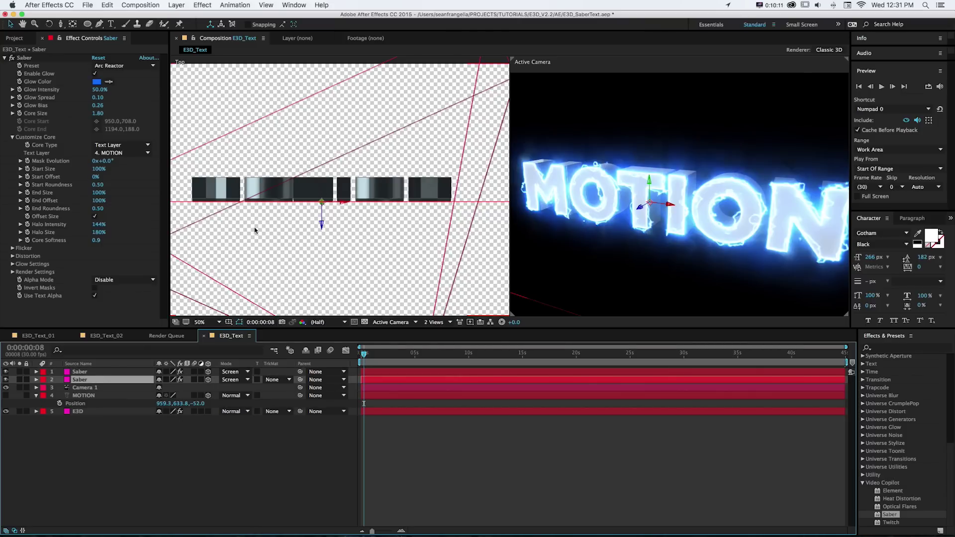
key(super+d)
drag(89, 382, 90, 425)
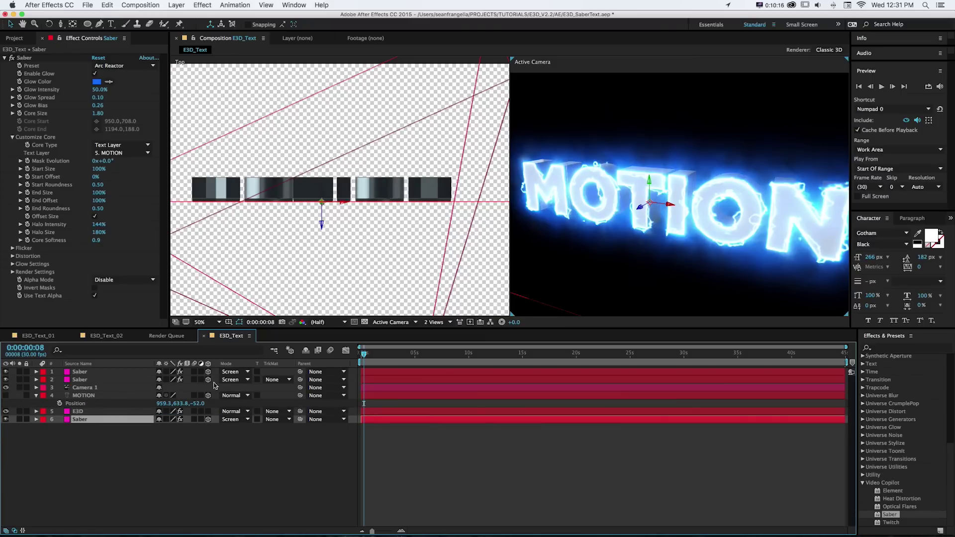
drag(322, 225, 327, 200)
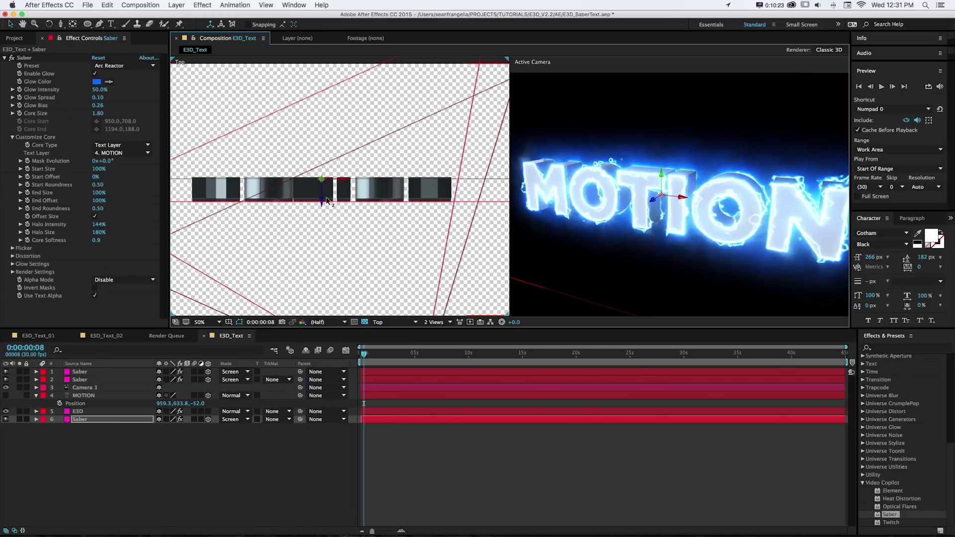
Step: Orbit the camera around MOTION and return to a single Active Camera view
key(c)
mouse_move(622, 209)
mouse_down()
mouse_move(630, 211)
mouse_move(621, 212)
mouse_up()
key(v)
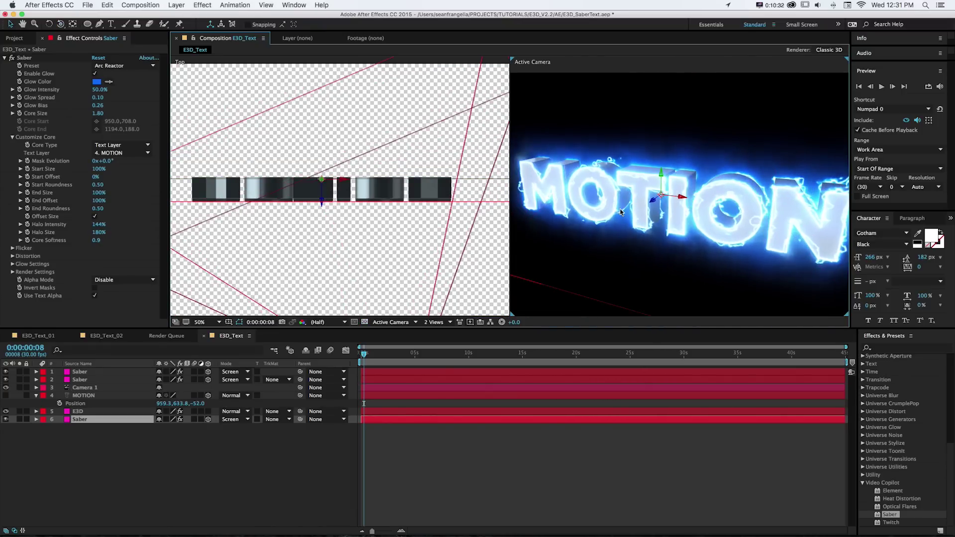
click(437, 322)
click(433, 329)
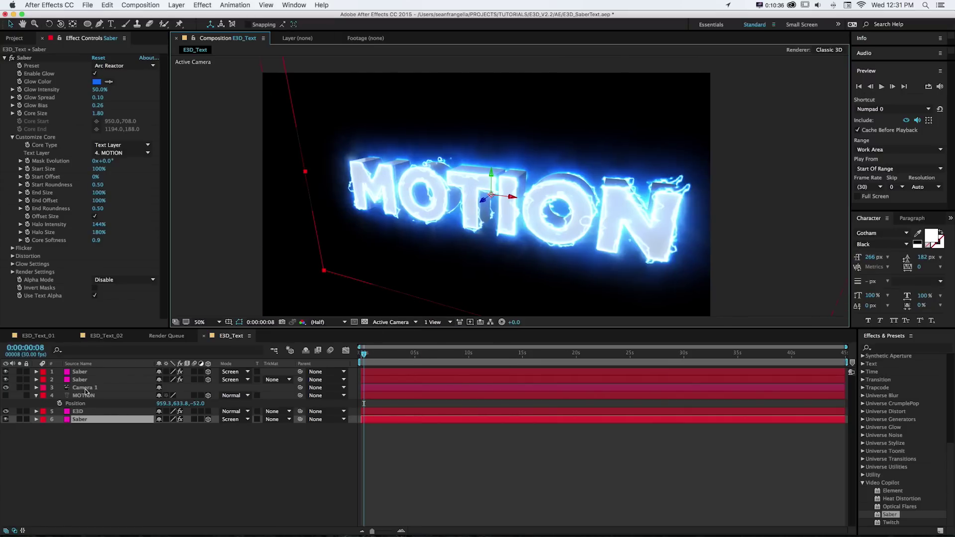
Step: Edit the MOTION text layer so it reads AWESOME
click(82, 396)
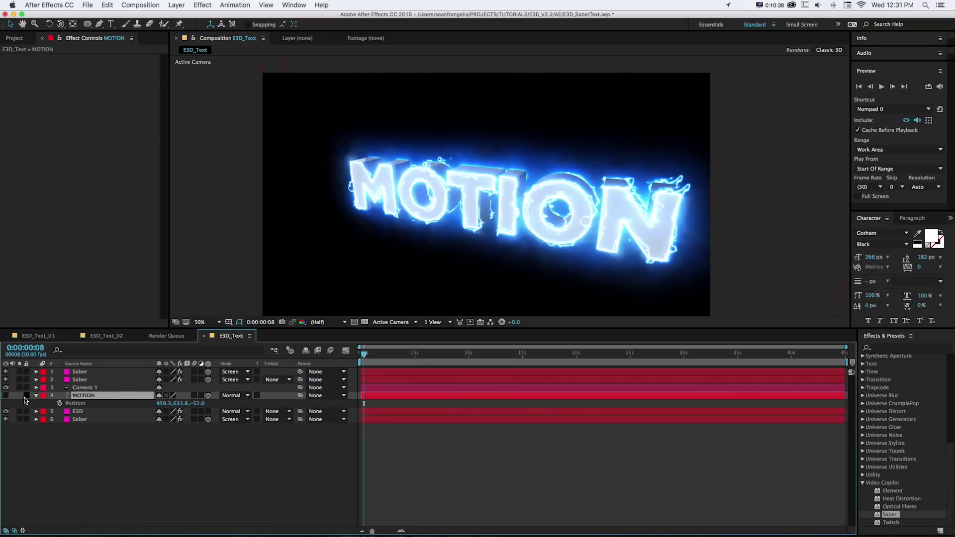
double_click(68, 398)
text(AWESOME)
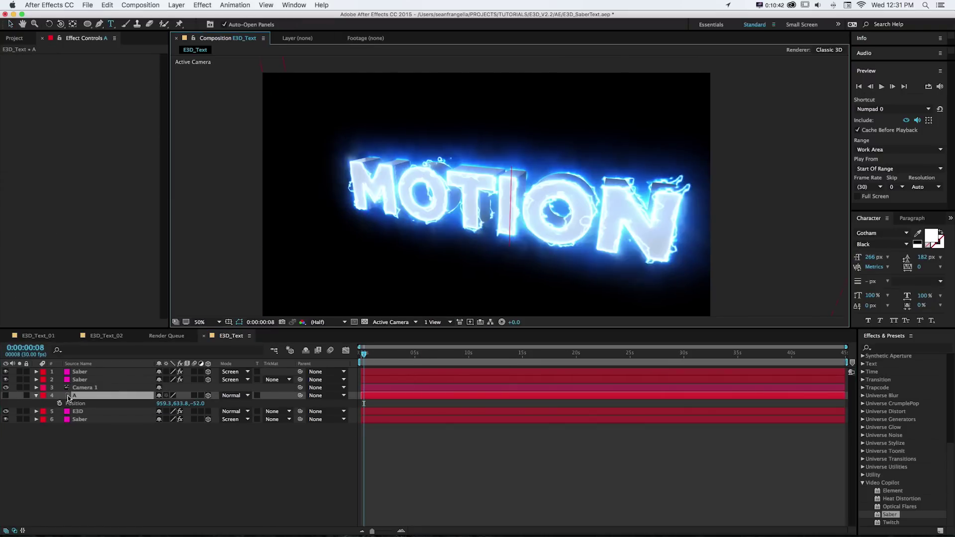
click(390, 488)
key(v)
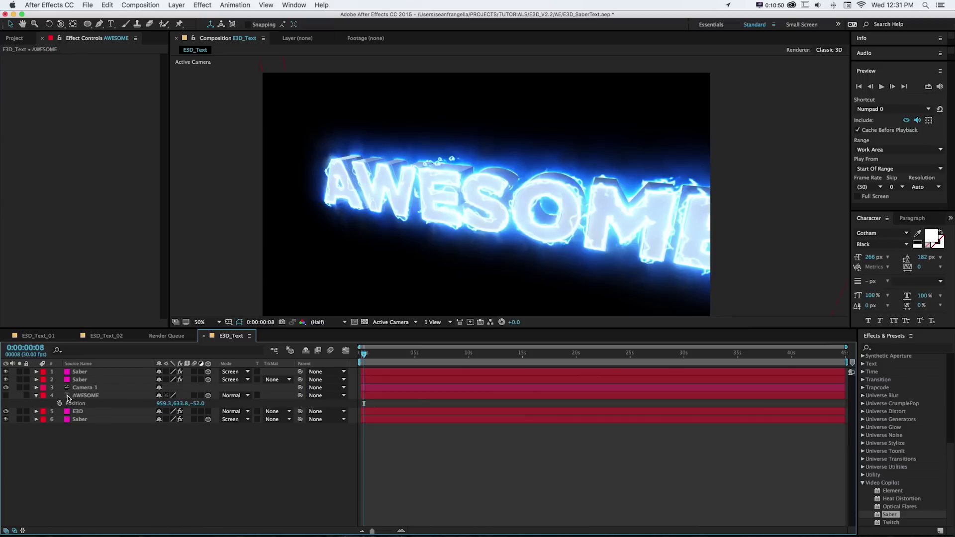
Step: Hide the E3D layer and lower the bottom Saber layer's opacity, discarding a trial duplicate
click(5, 412)
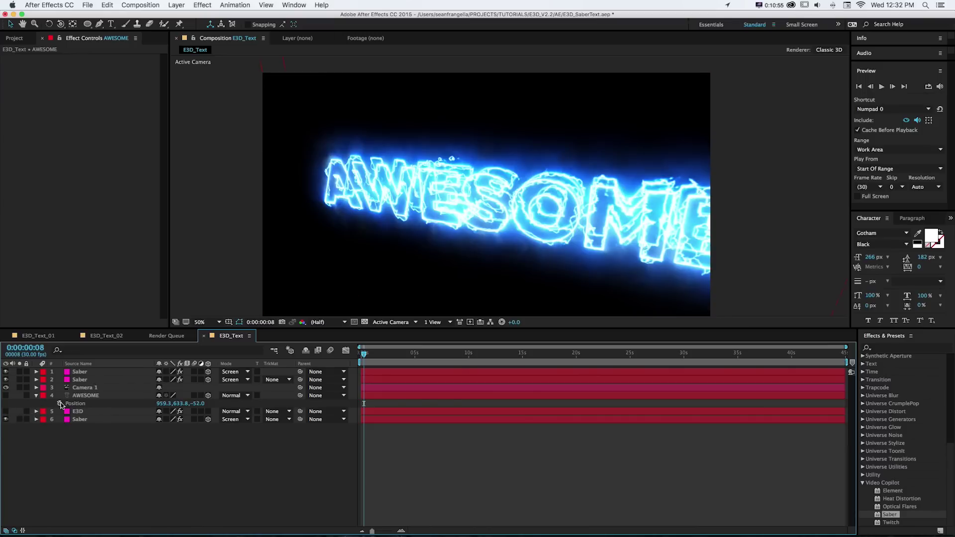
click(80, 420)
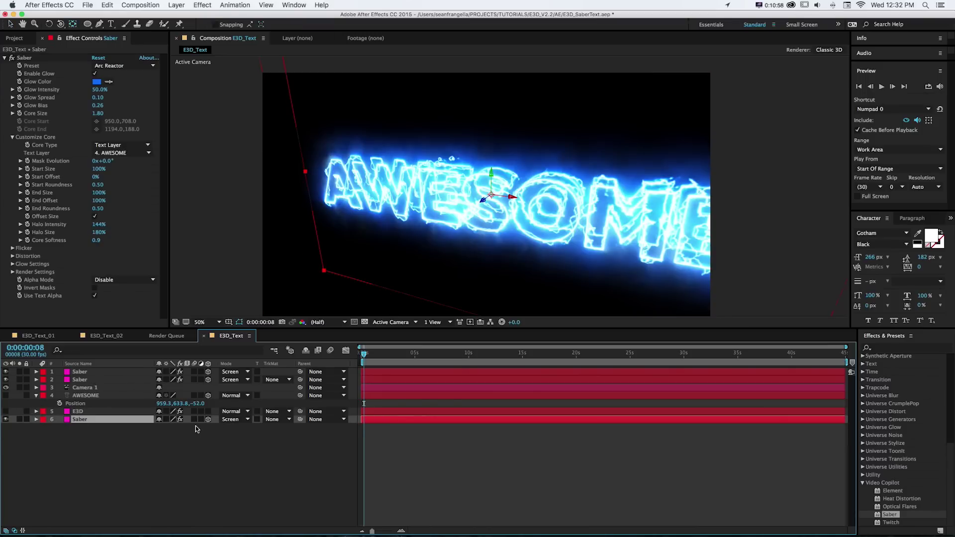
key(t)
drag(160, 428, 132, 430)
key(super+d)
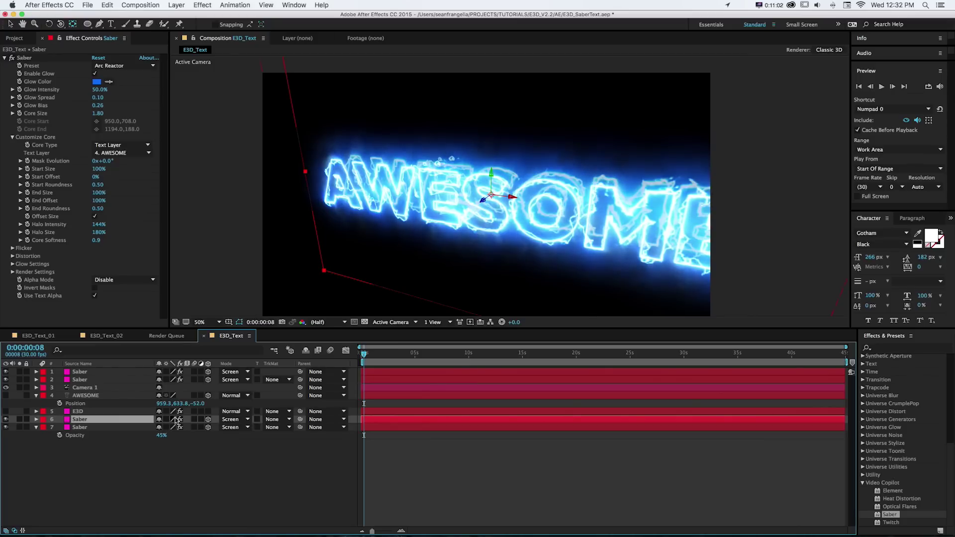
drag(486, 202, 478, 208)
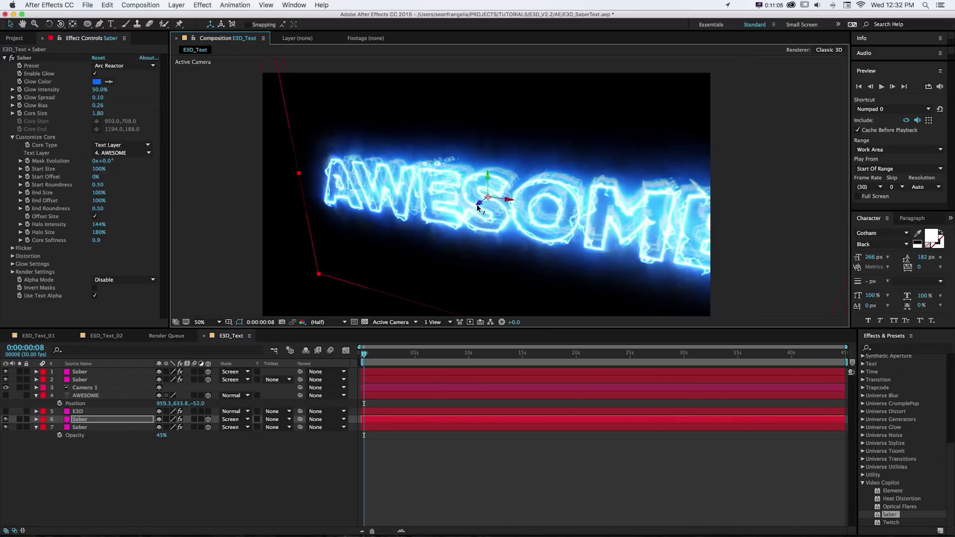
key(Delete)
Step: Orbit AWESOME to face forward and set the Saber to 100% opacity with the Ghost preset
key(c)
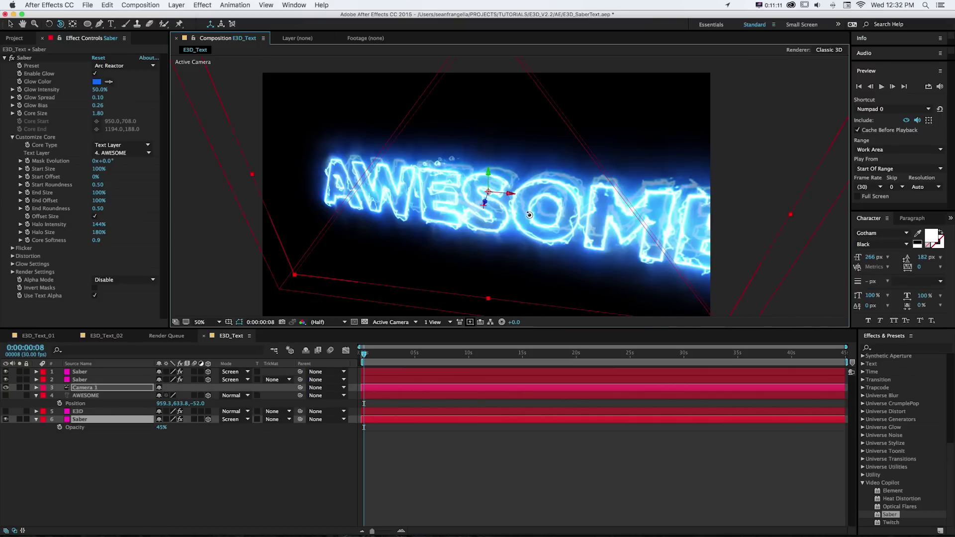
drag(529, 215, 558, 203)
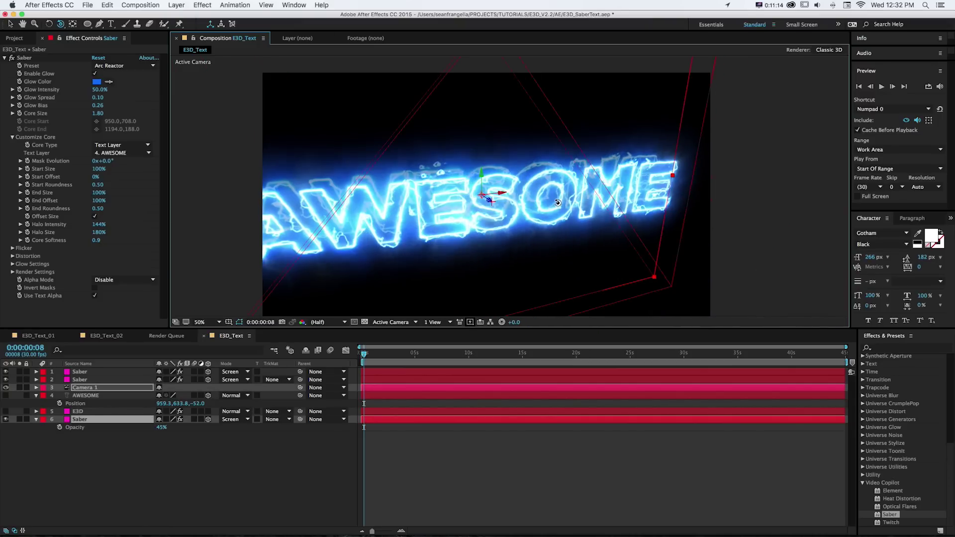
key(v)
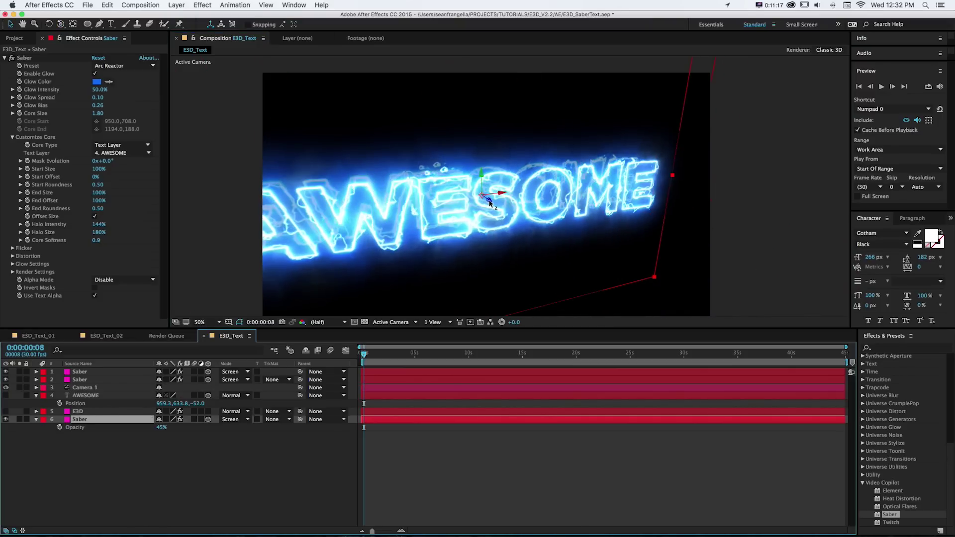
drag(162, 428, 214, 431)
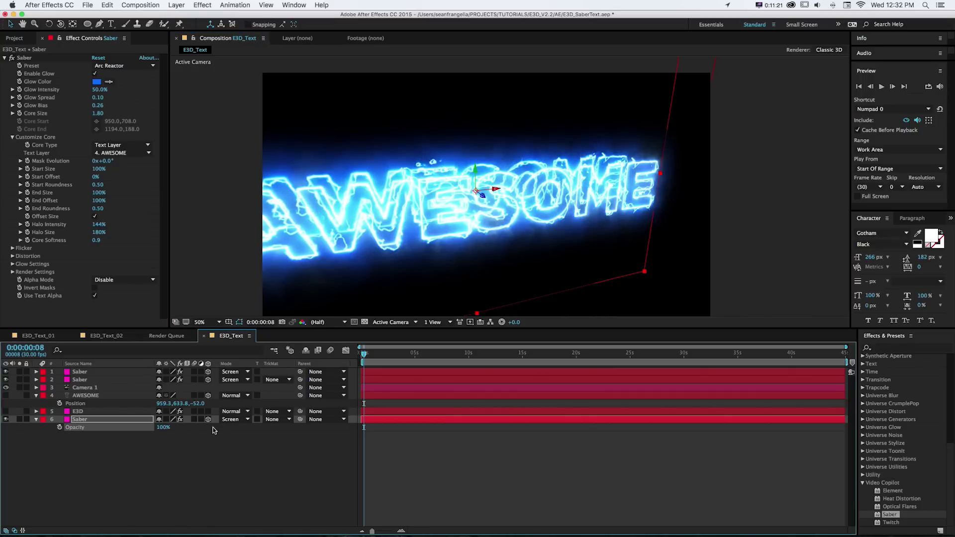
click(118, 68)
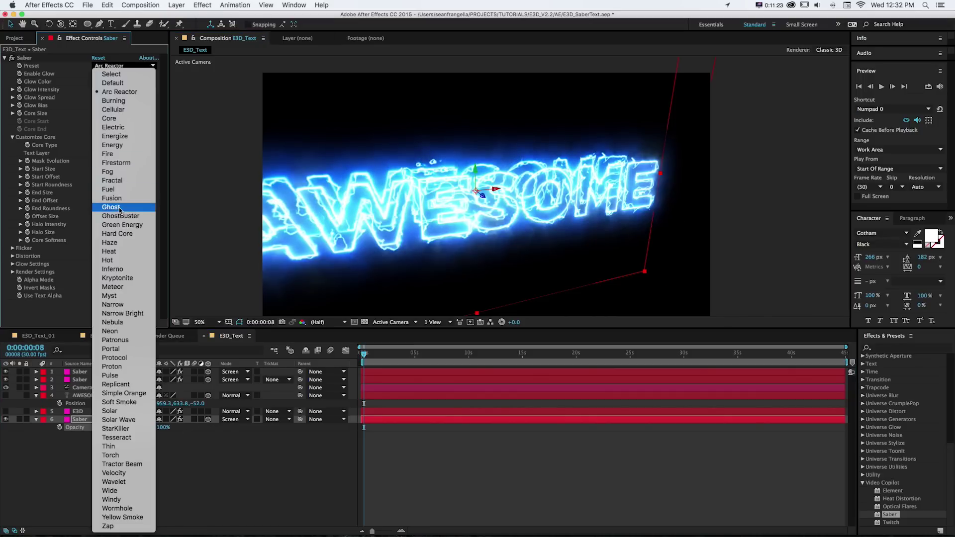
click(120, 209)
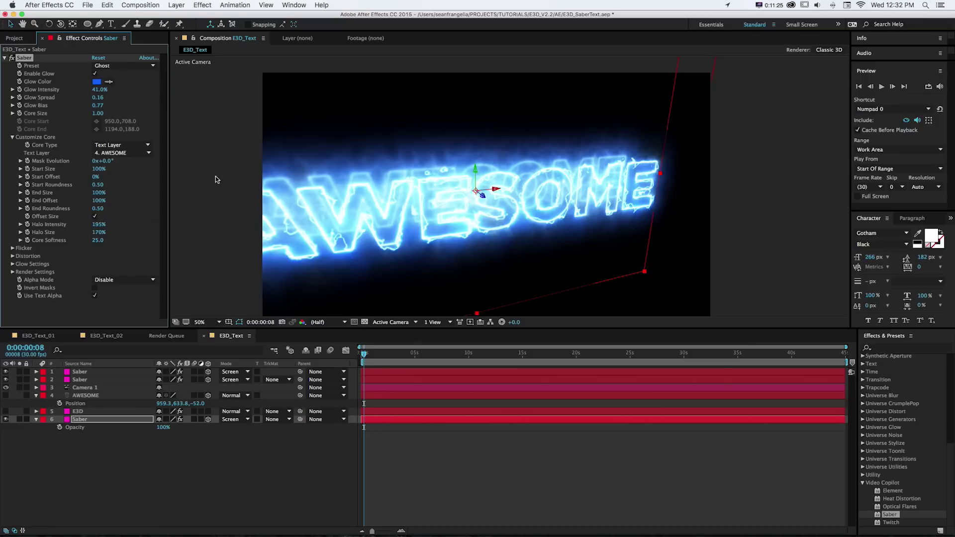
Step: Orbit the camera so AWESOME sits flatter, then open the E3D_Text_01 composition
key(c)
drag(382, 196, 395, 188)
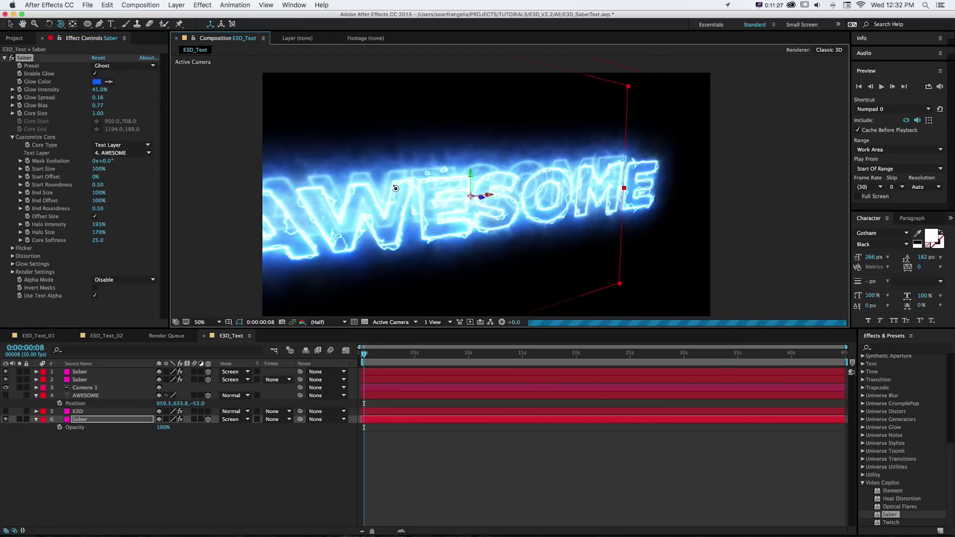
key(v)
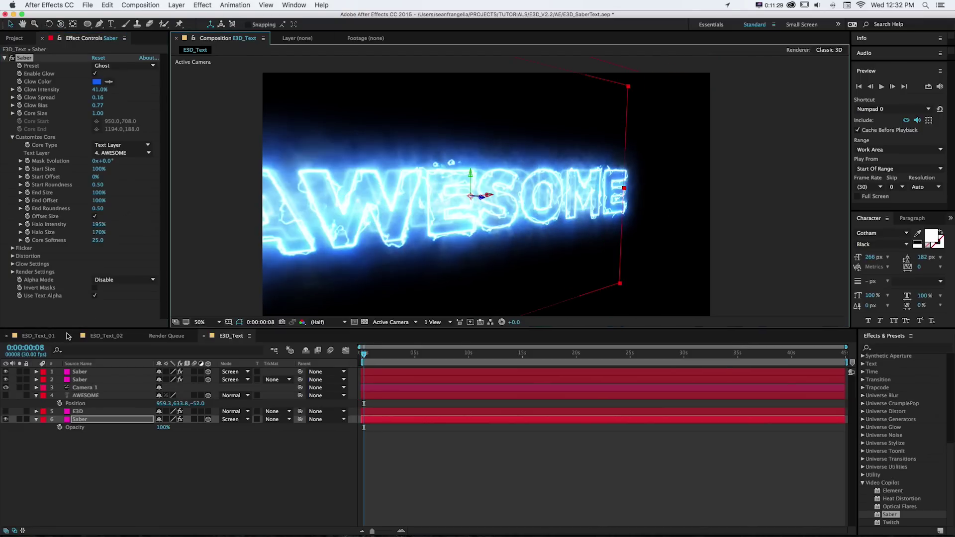
click(68, 337)
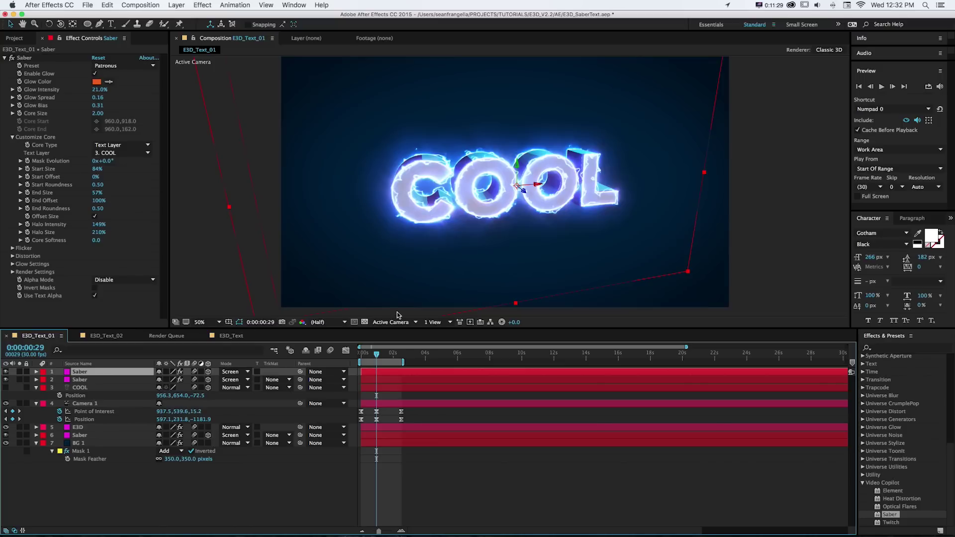
Step: Check E3D_Text_02, then move E3D_Text_01's current time to 0:00:01:14 at the camera keyframe
click(127, 337)
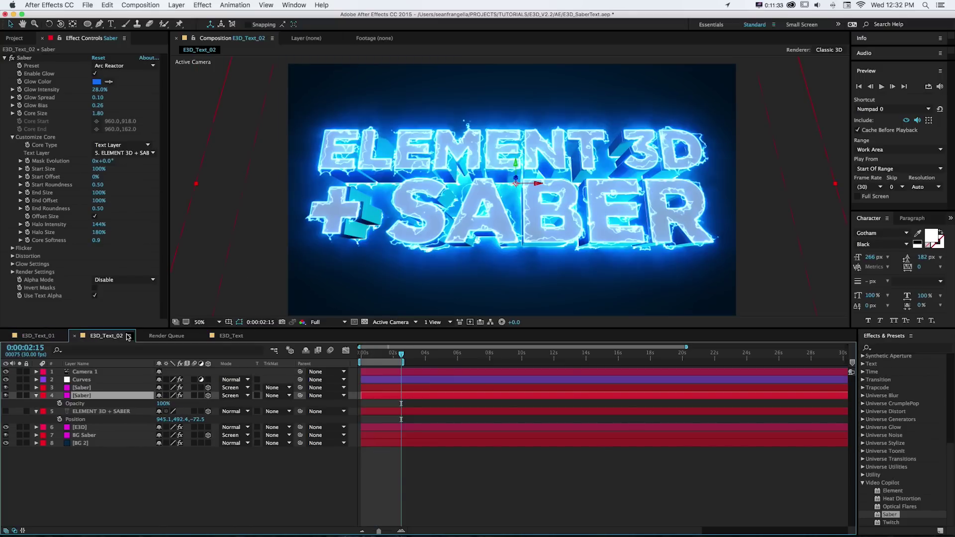
click(52, 336)
click(374, 354)
drag(377, 354, 385, 354)
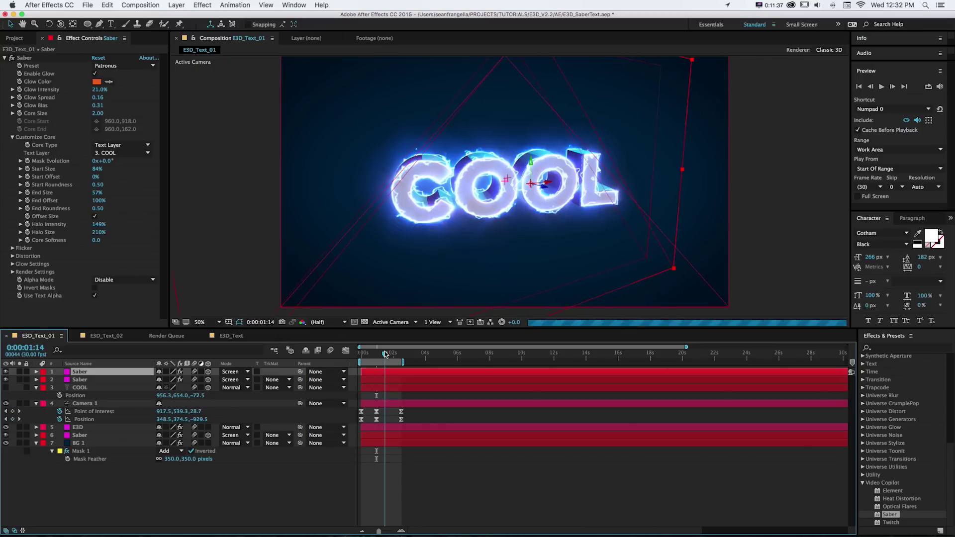
click(376, 420)
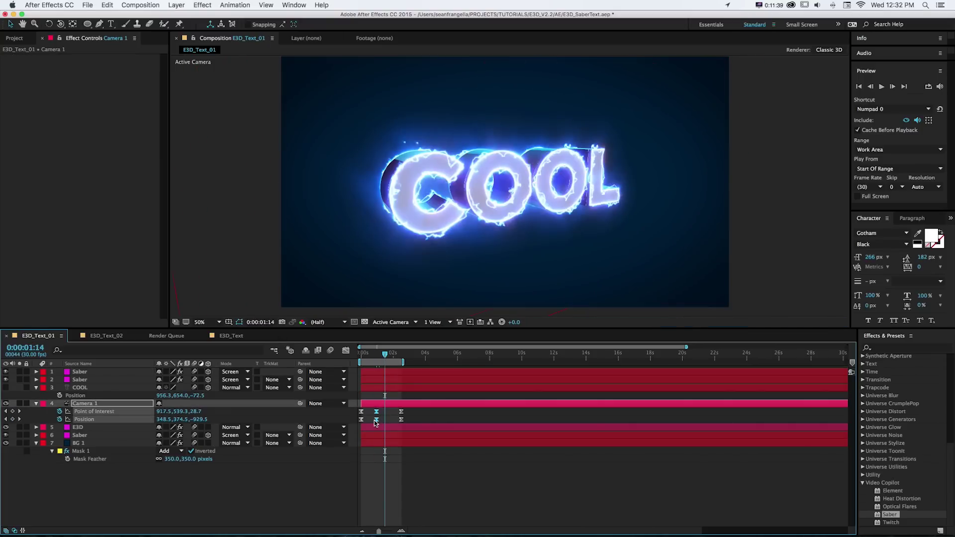
click(120, 337)
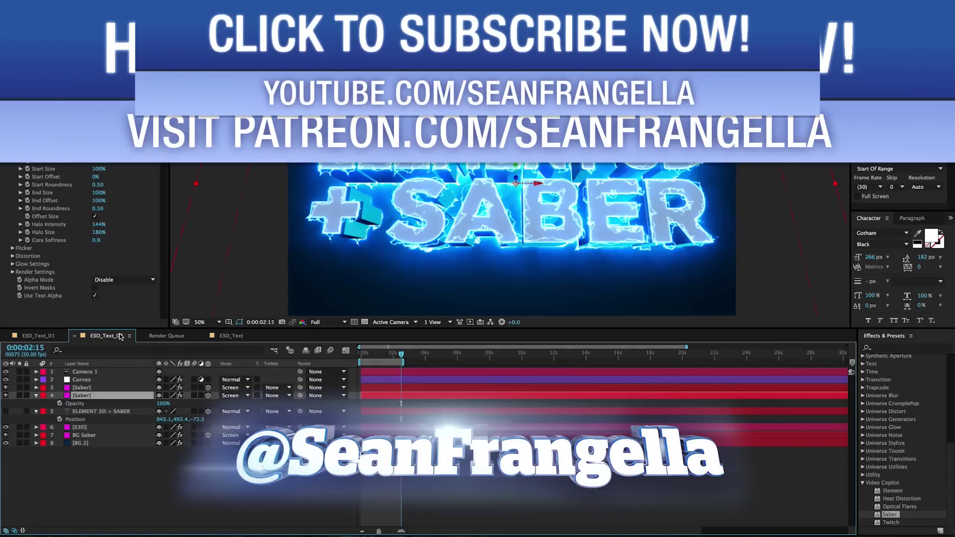
Step: Return to E3D_Text_01 and preview the COOL camera move from the start
click(48, 337)
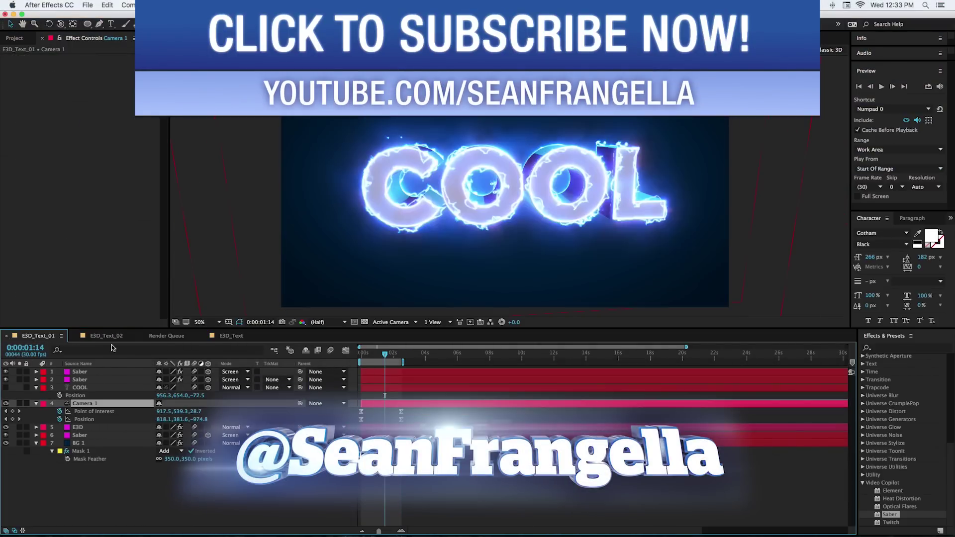
key(space)
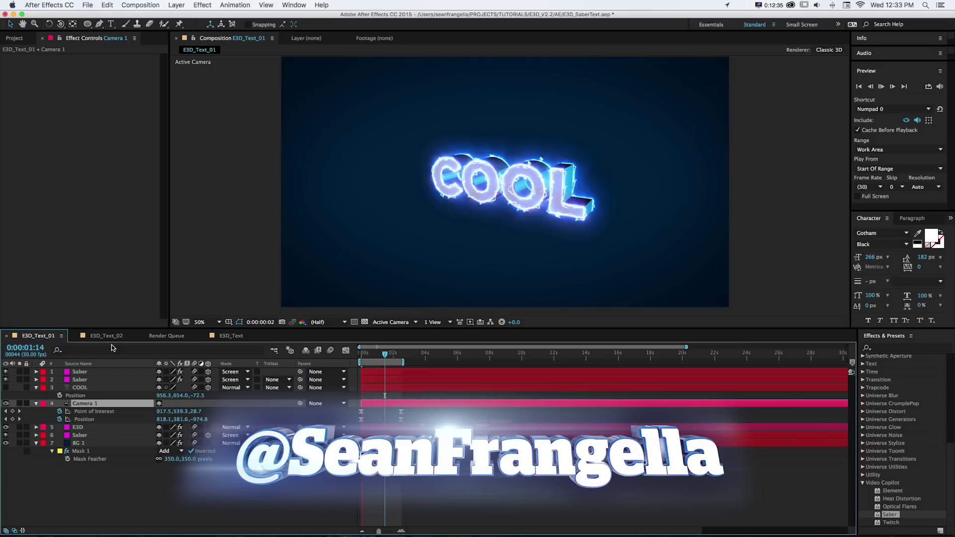